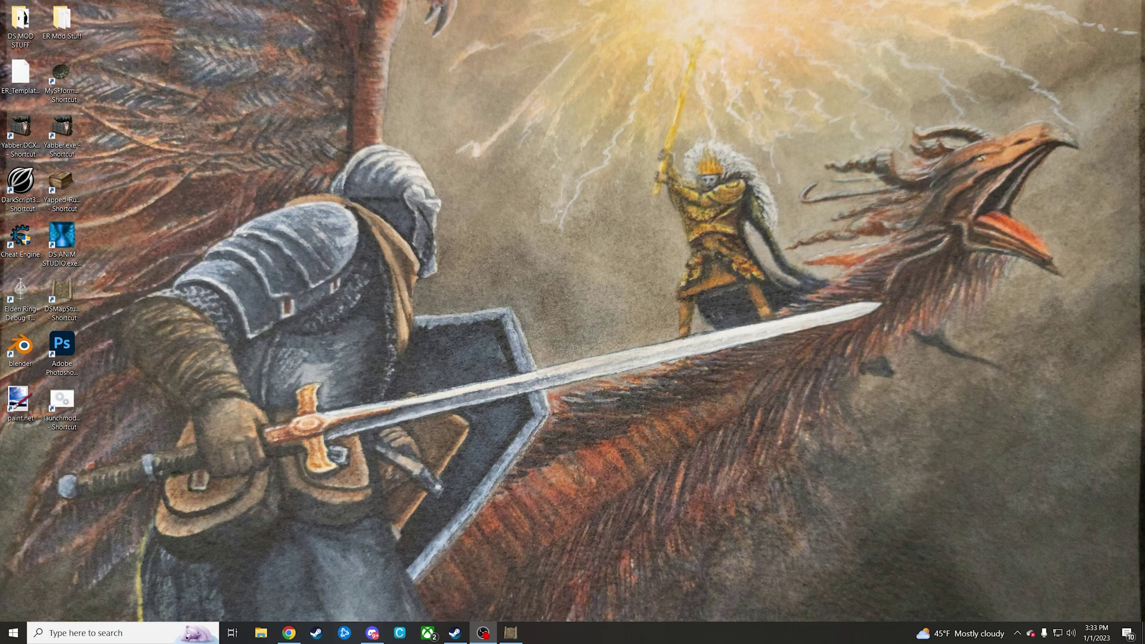
Launch DS Anim Studio and open the c0000.anibnd.dcx animation file
double_click(67, 244)
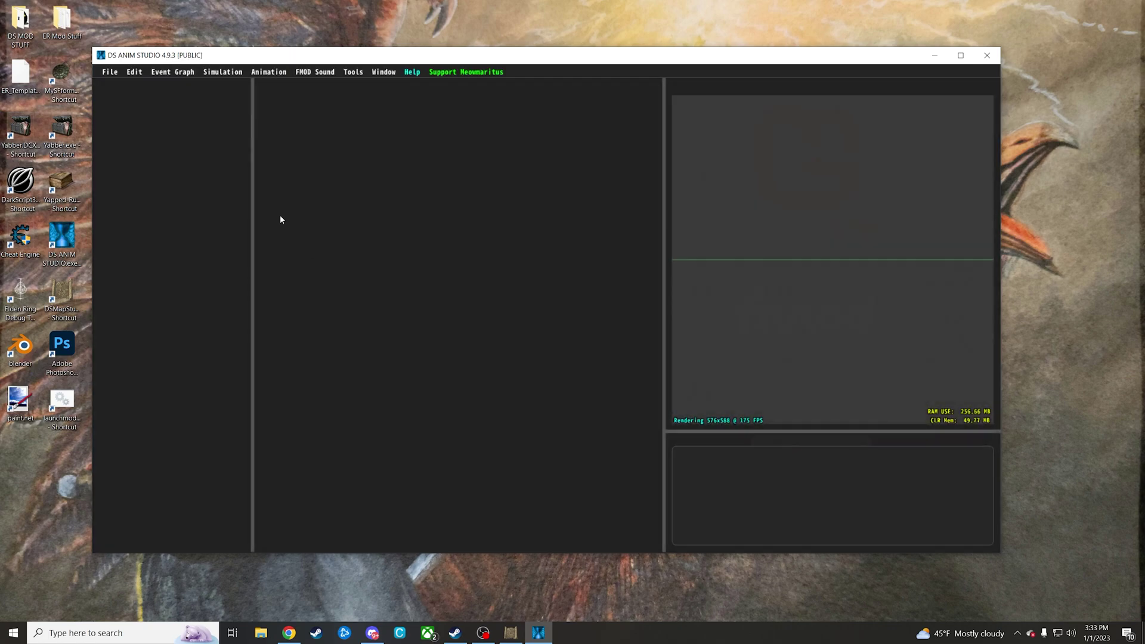
click(109, 71)
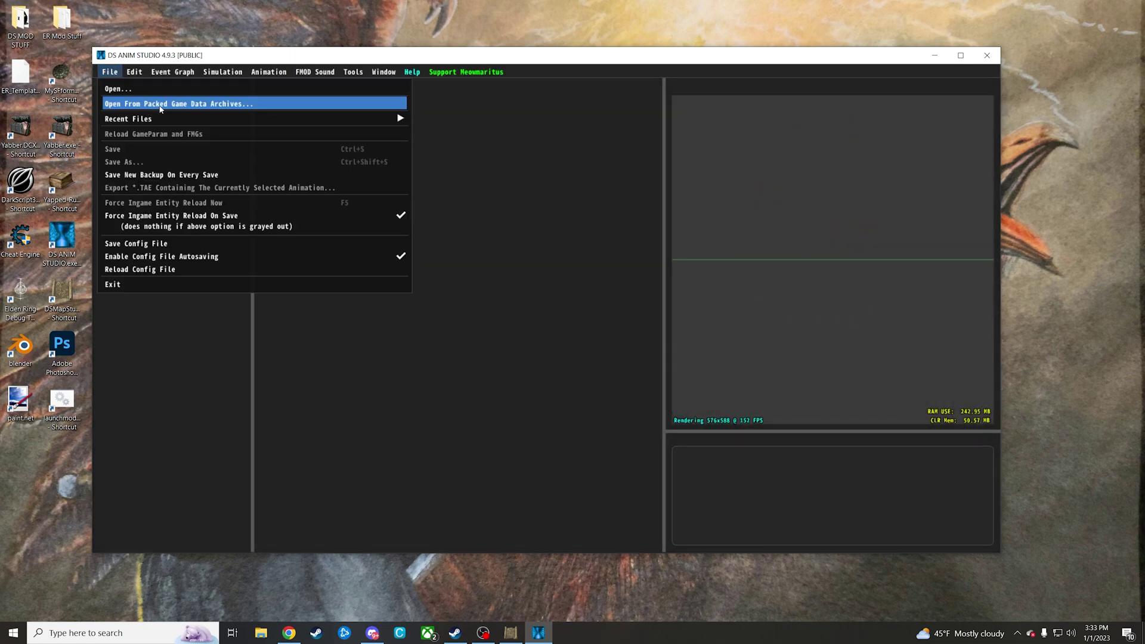
click(127, 91)
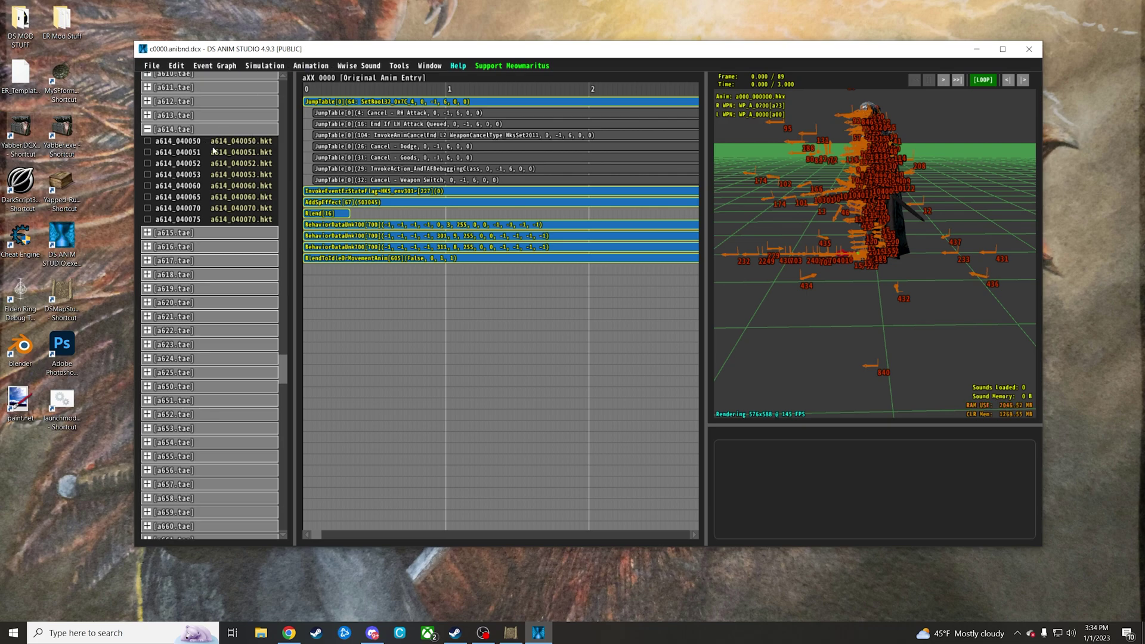
Delete the InvokeBulletBehavior event from animation a614_040050 after checking its DummyPolyID and BehaviorJudgeID parameters
click(201, 144)
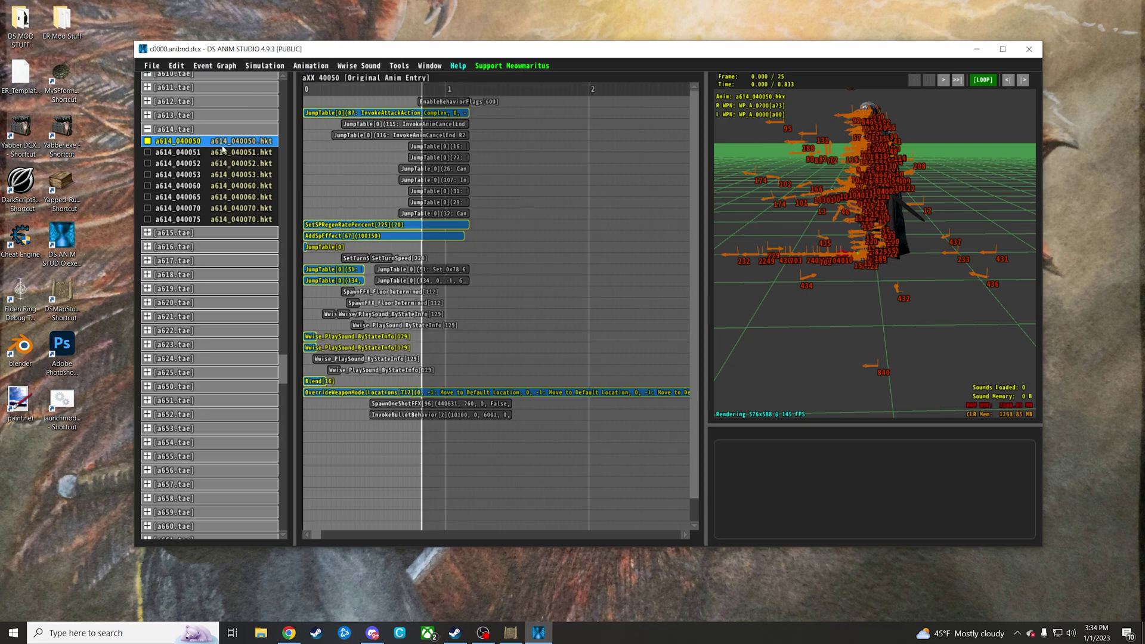
click(459, 416)
click(730, 470)
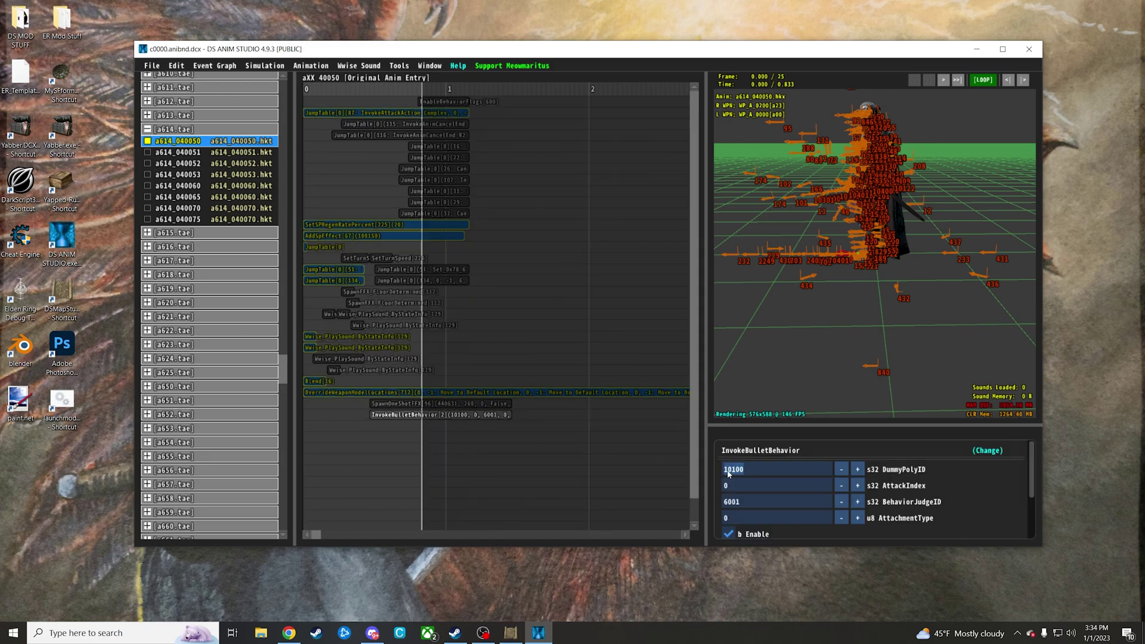
double_click(735, 471)
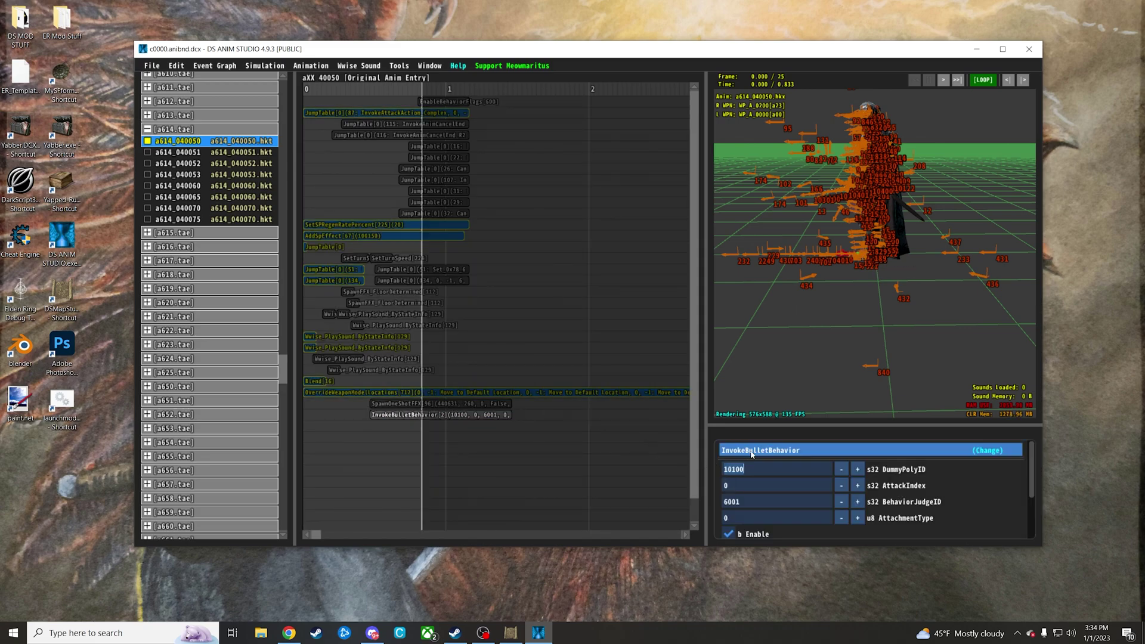
click(466, 416)
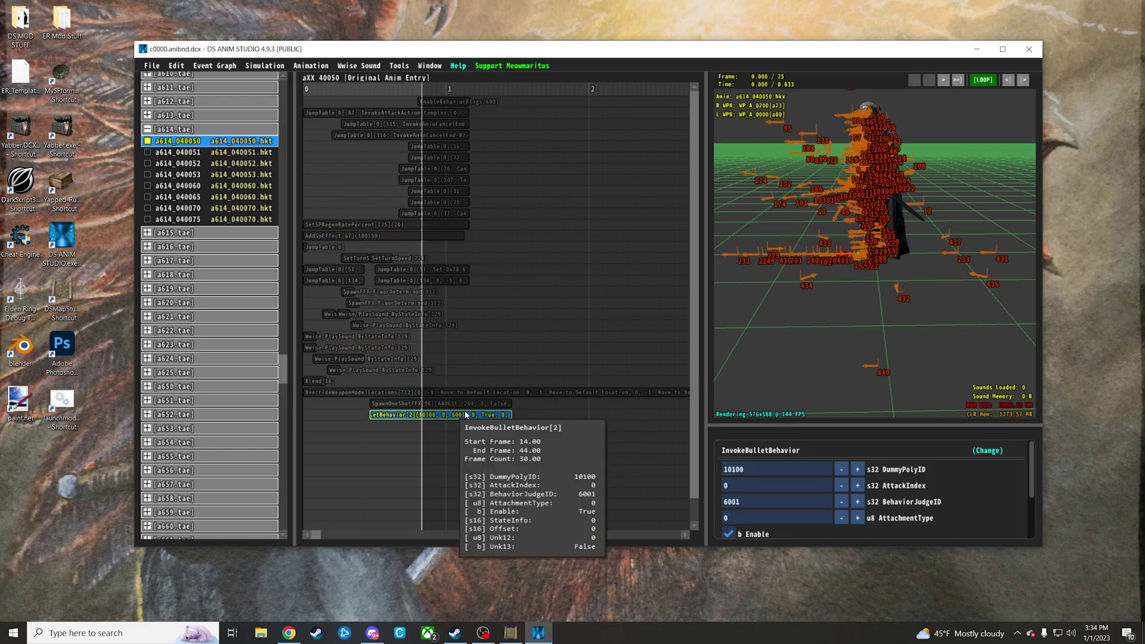
mouse_move(438, 417)
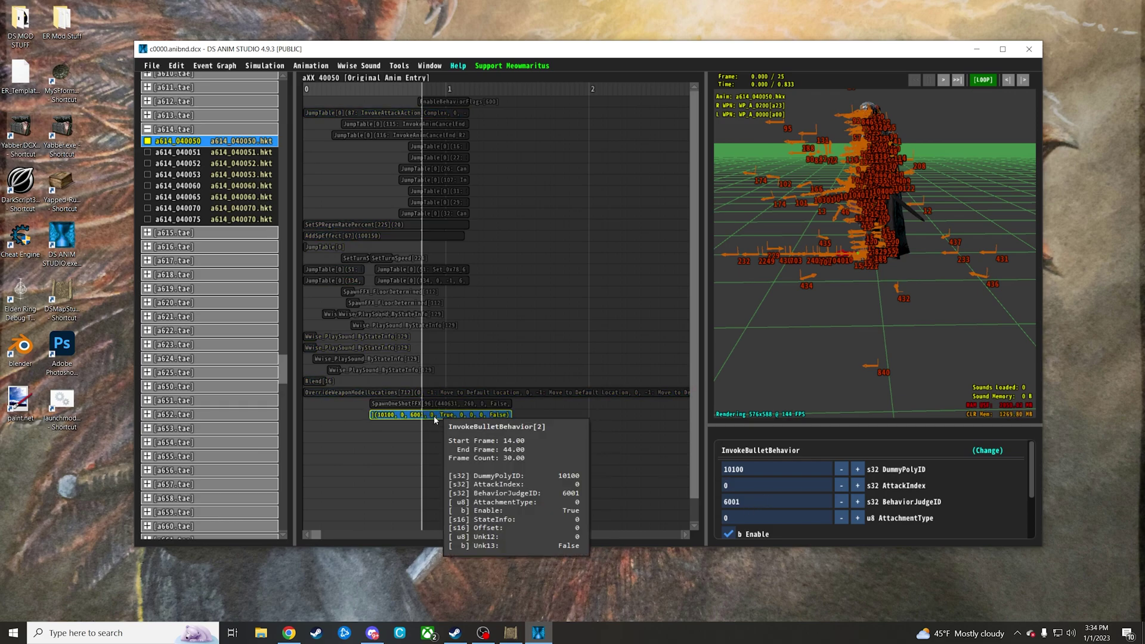
key(Delete)
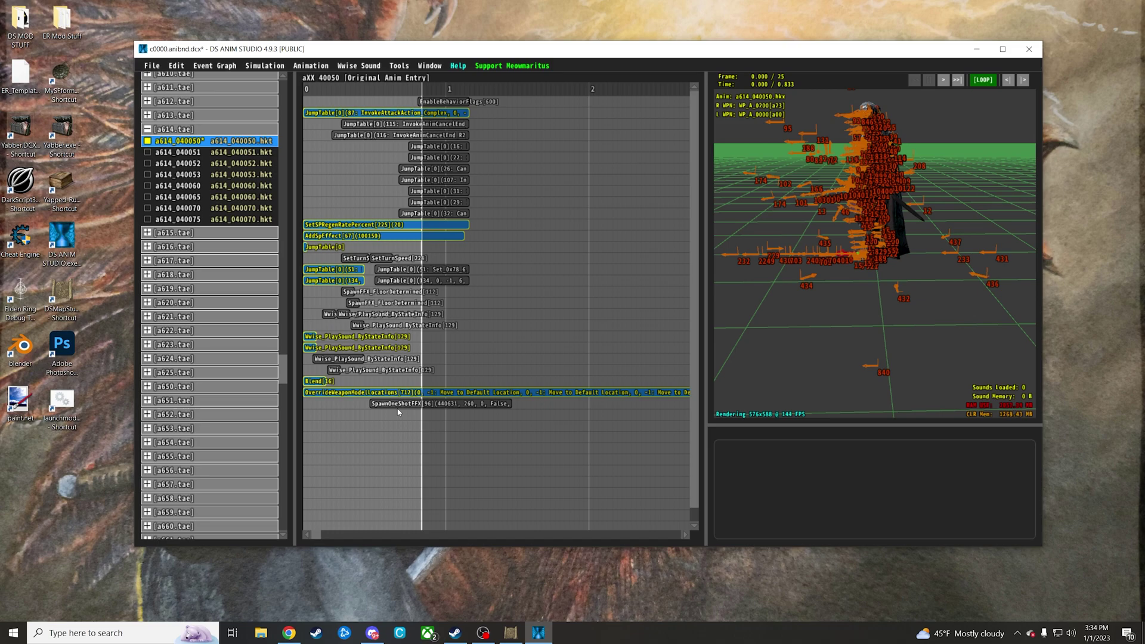
mouse_move(398, 412)
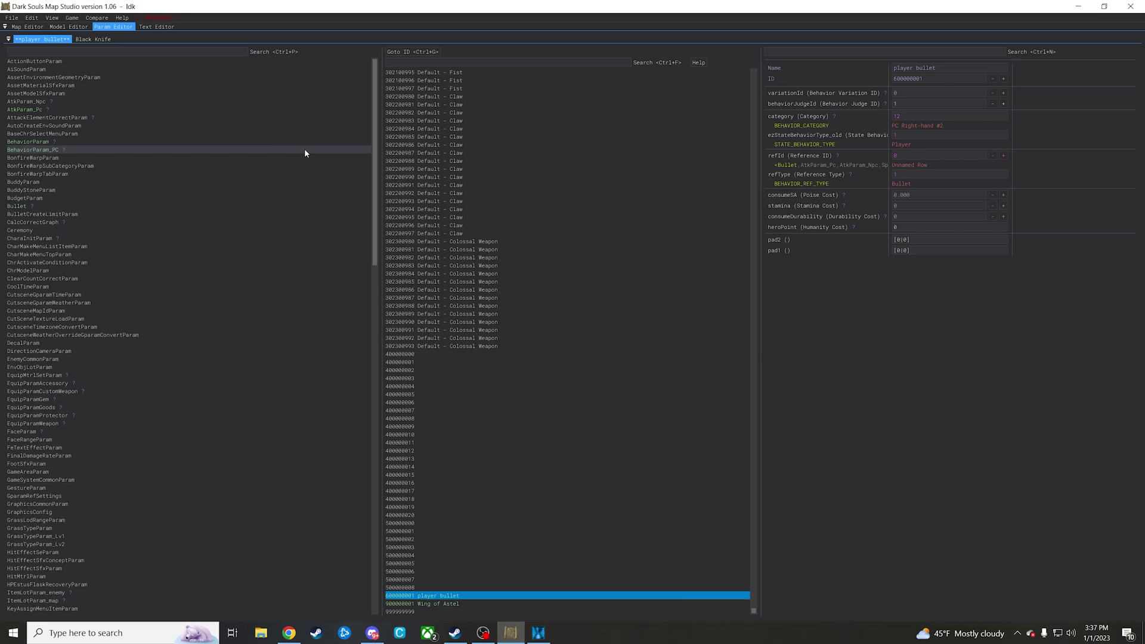
In Dark Souls Map Studio, open BehaviorParam_PC and select the player bullet row with ID 600000001
click(305, 150)
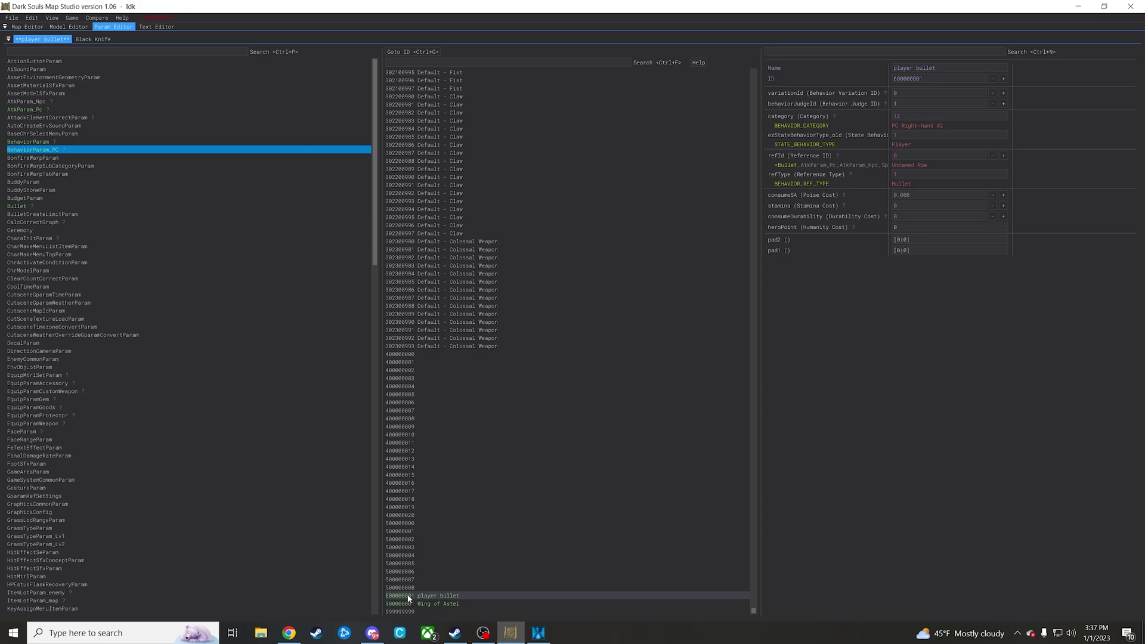
click(409, 597)
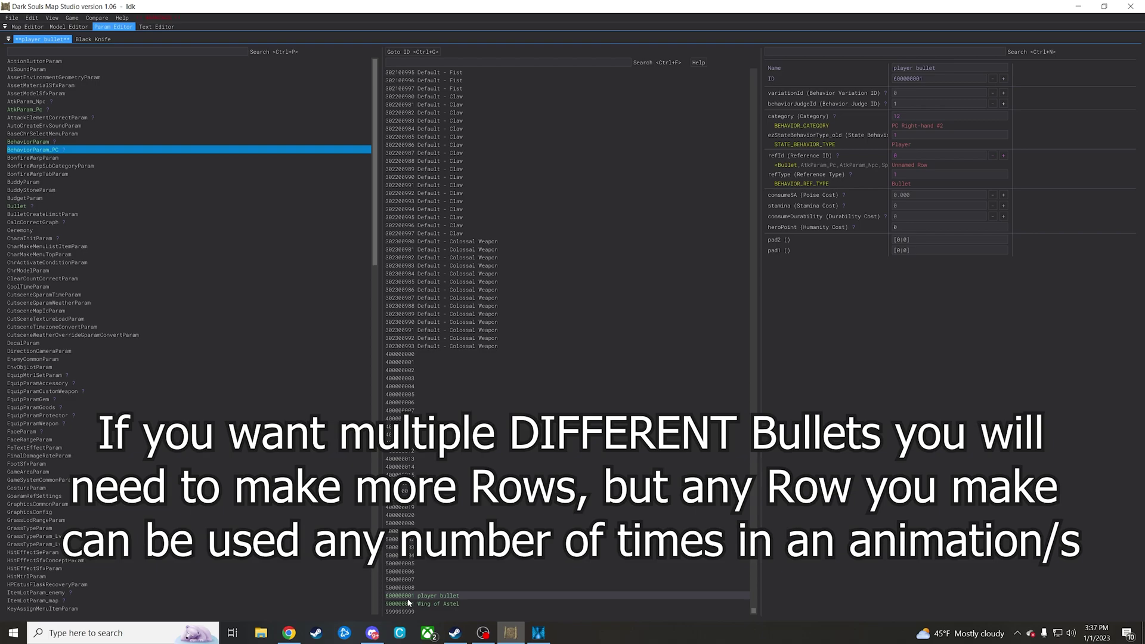
click(435, 595)
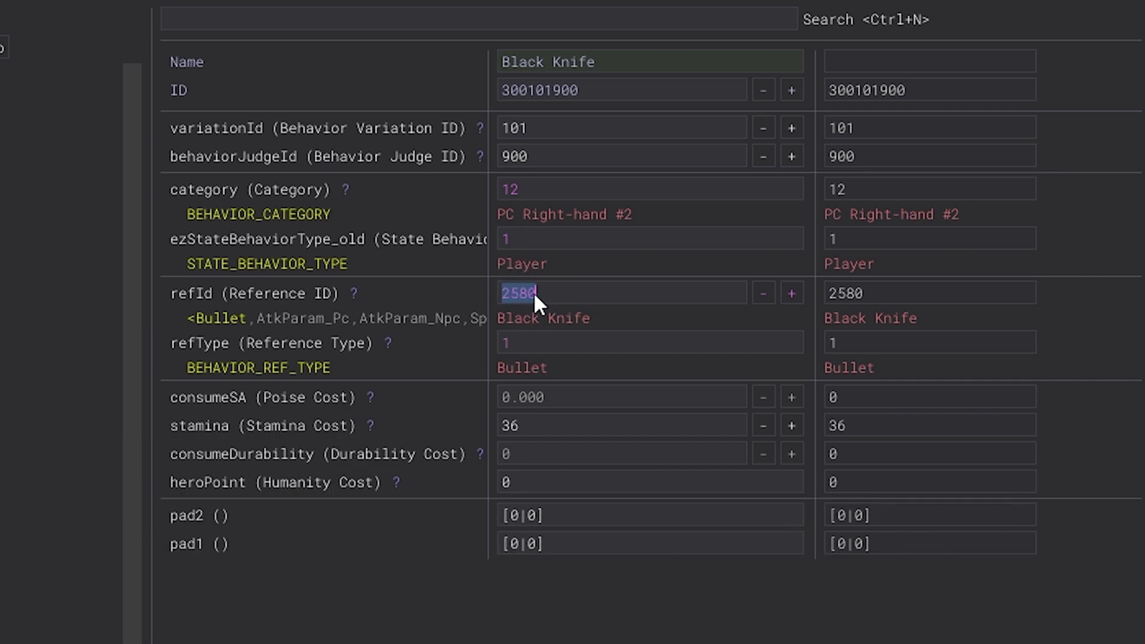
Set the player bullet row's refId to 2580 for the Black Knife bullet and save all project data
click(34, 40)
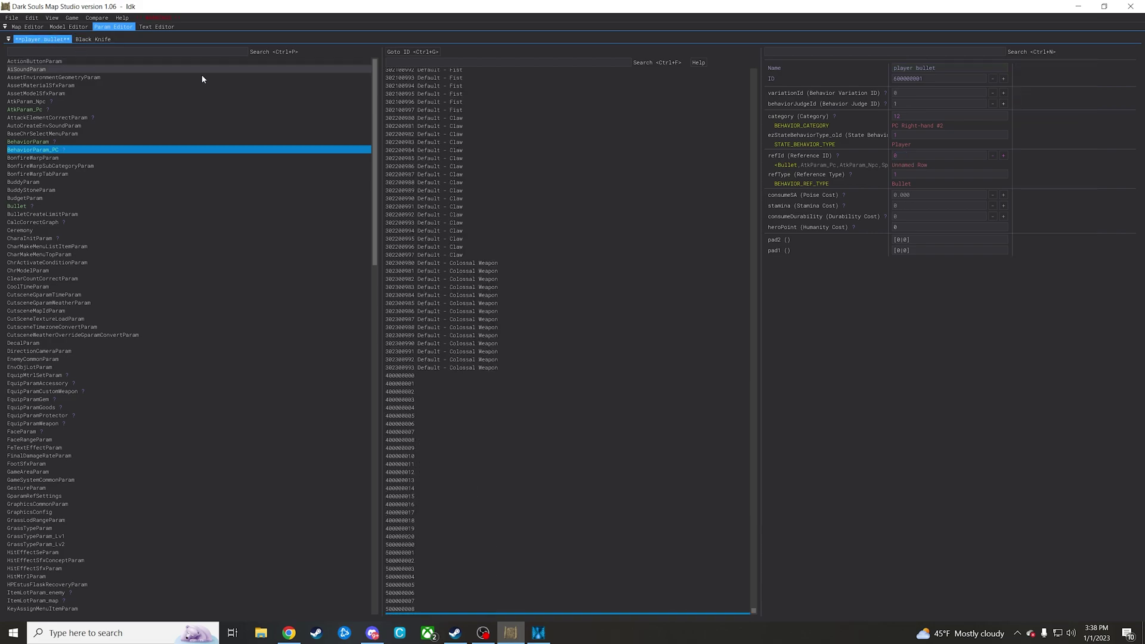
scroll(555, 398, down, 1)
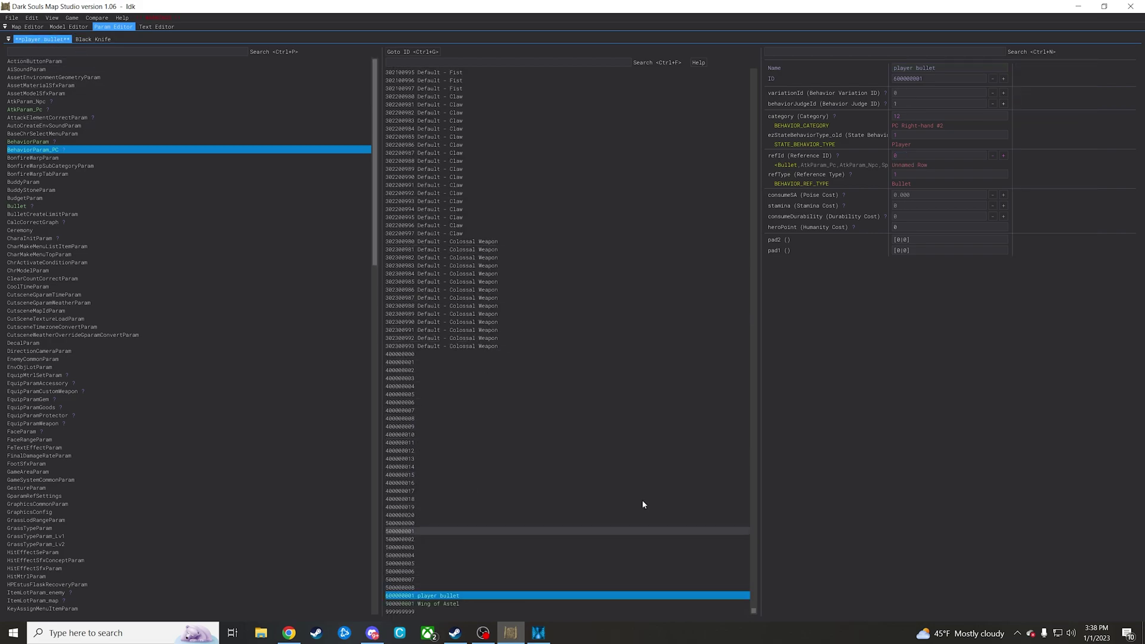
text(2580)
key(Return)
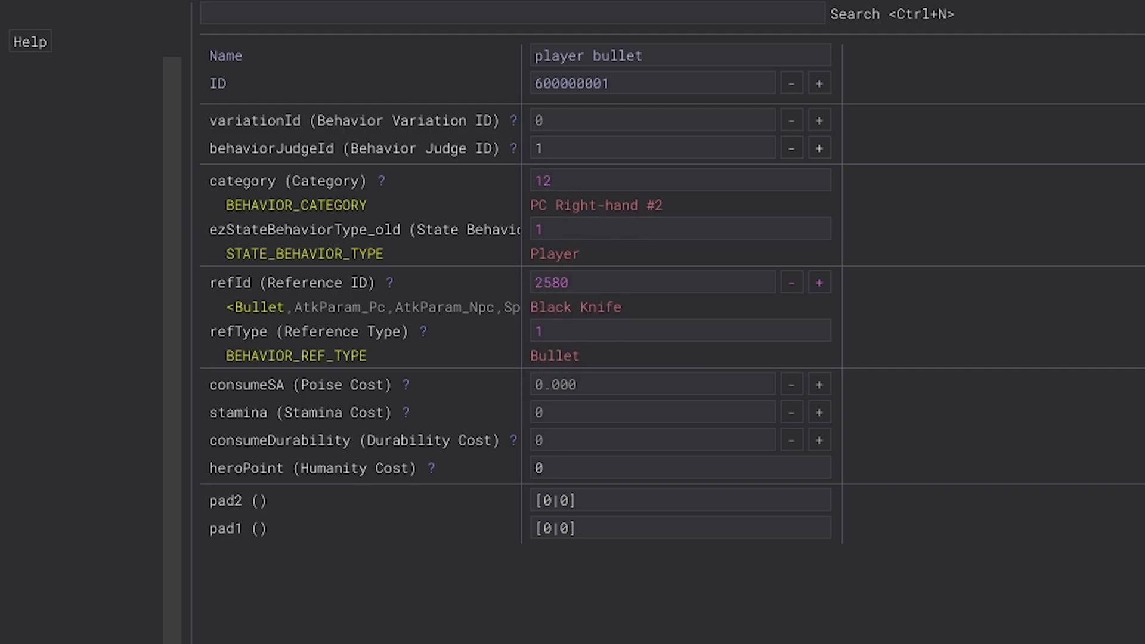
click(12, 17)
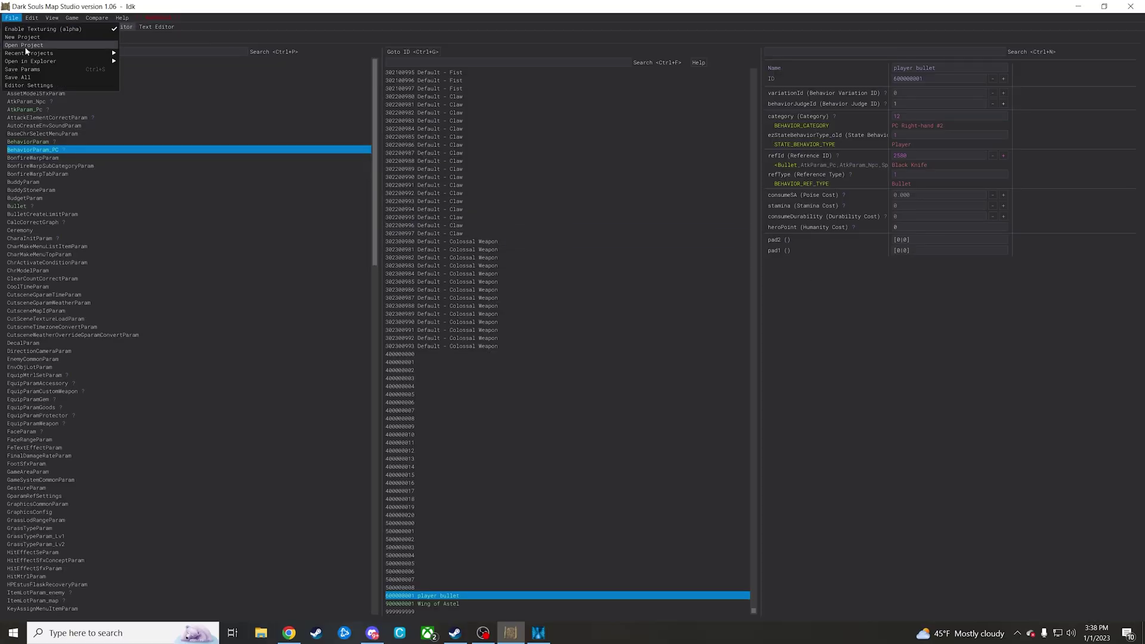
click(24, 78)
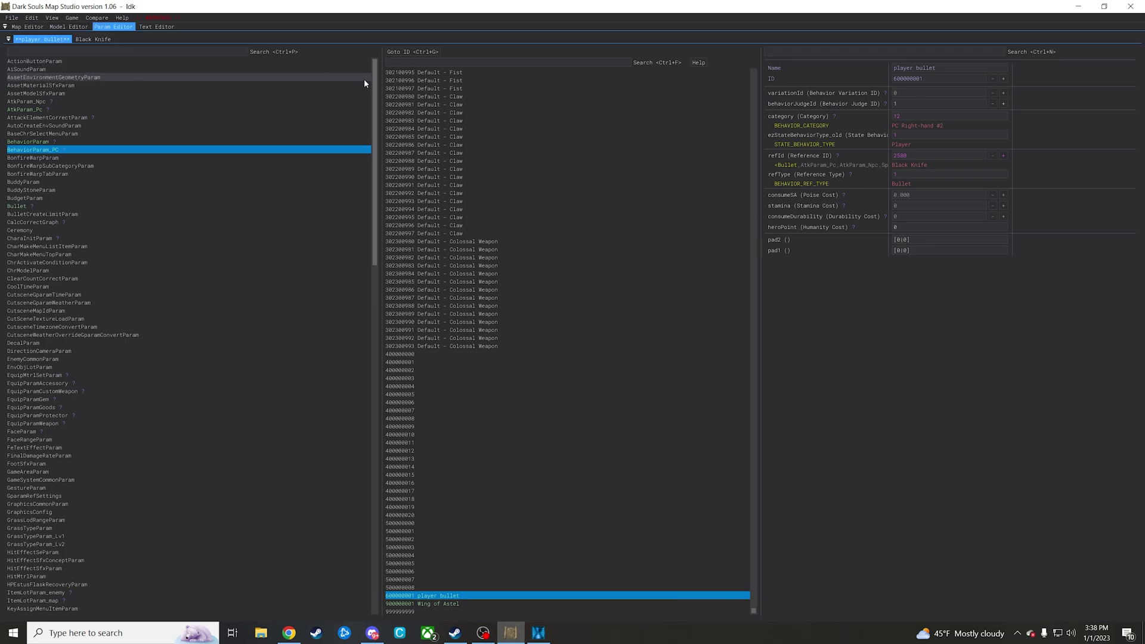
Return to DS Anim Studio, select animation a614_040060 and inspect the dummy poly positions around the character's weapon
click(1077, 7)
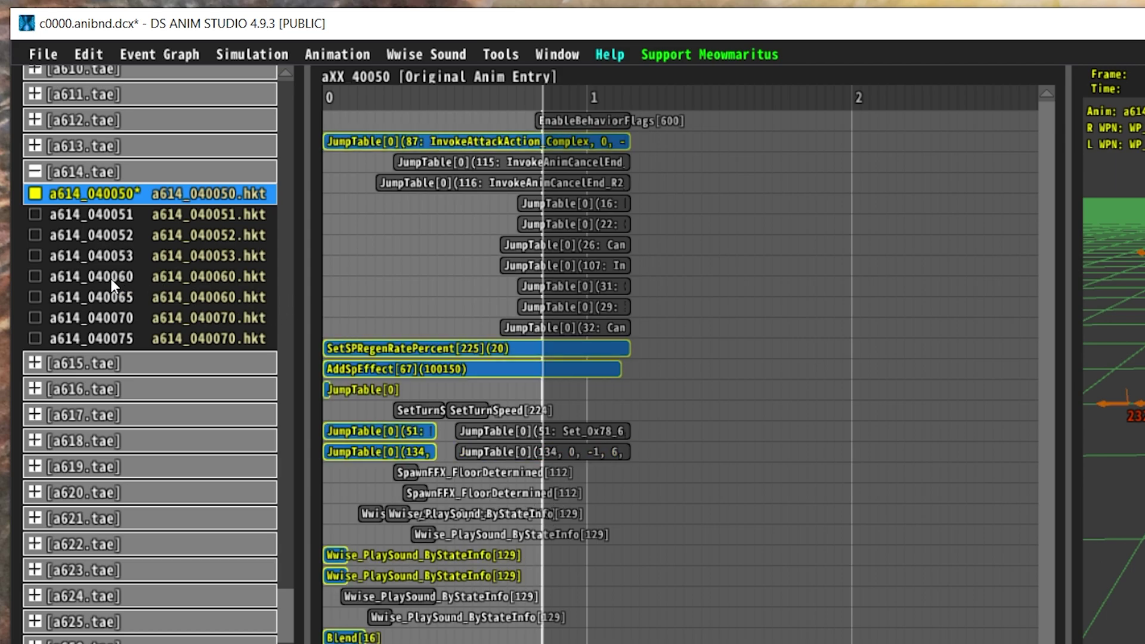
click(77, 276)
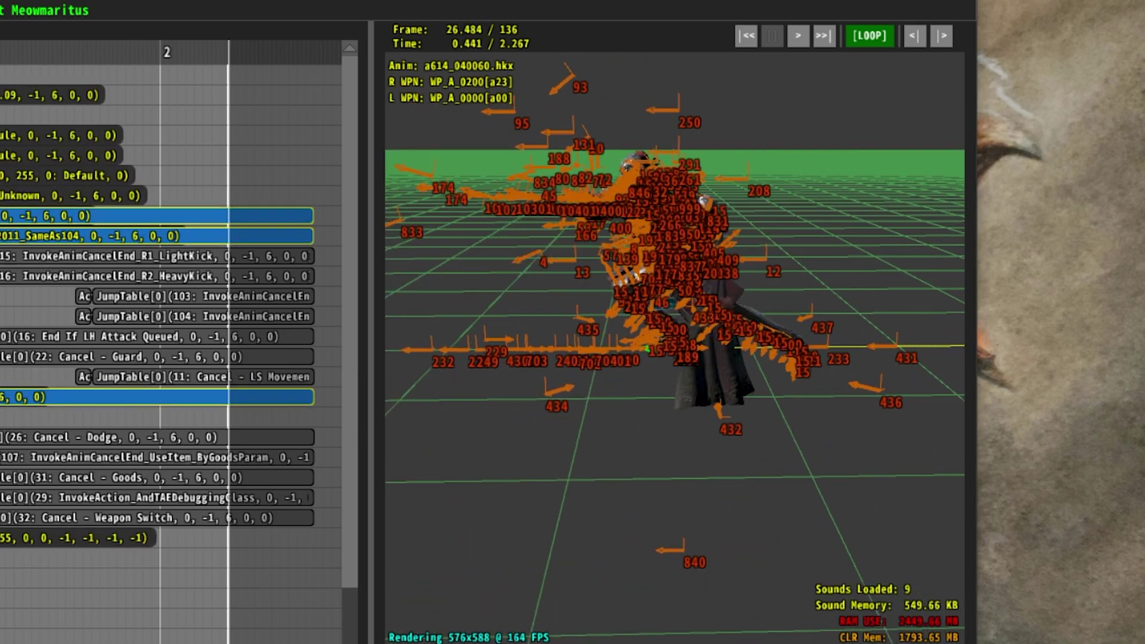
drag(704, 419, 707, 513)
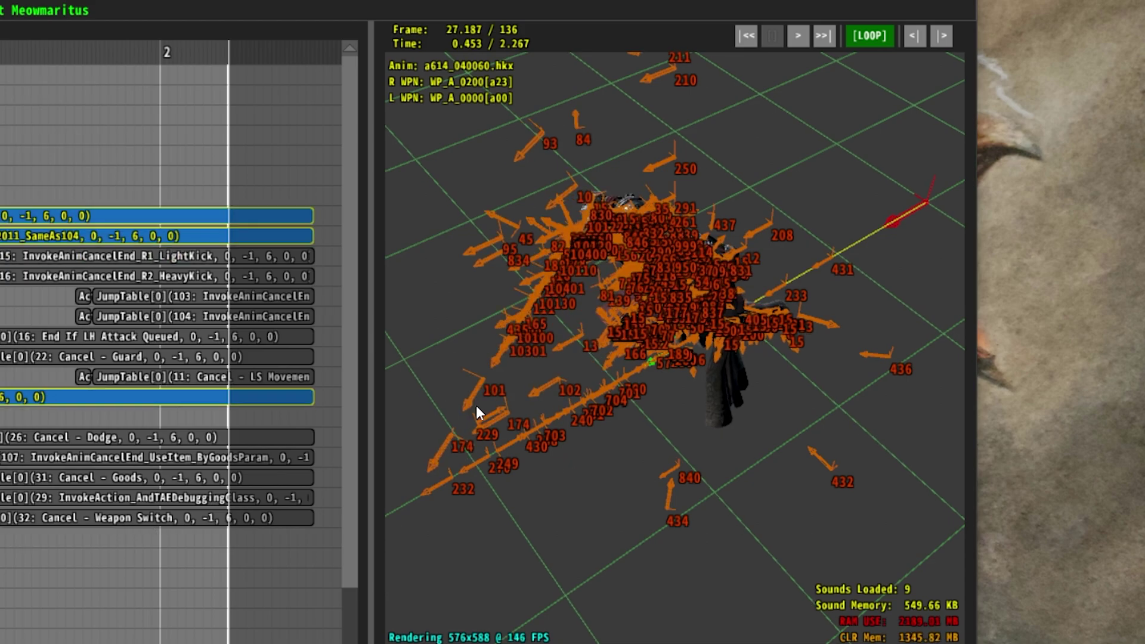
drag(640, 493, 519, 474)
drag(396, 407, 467, 420)
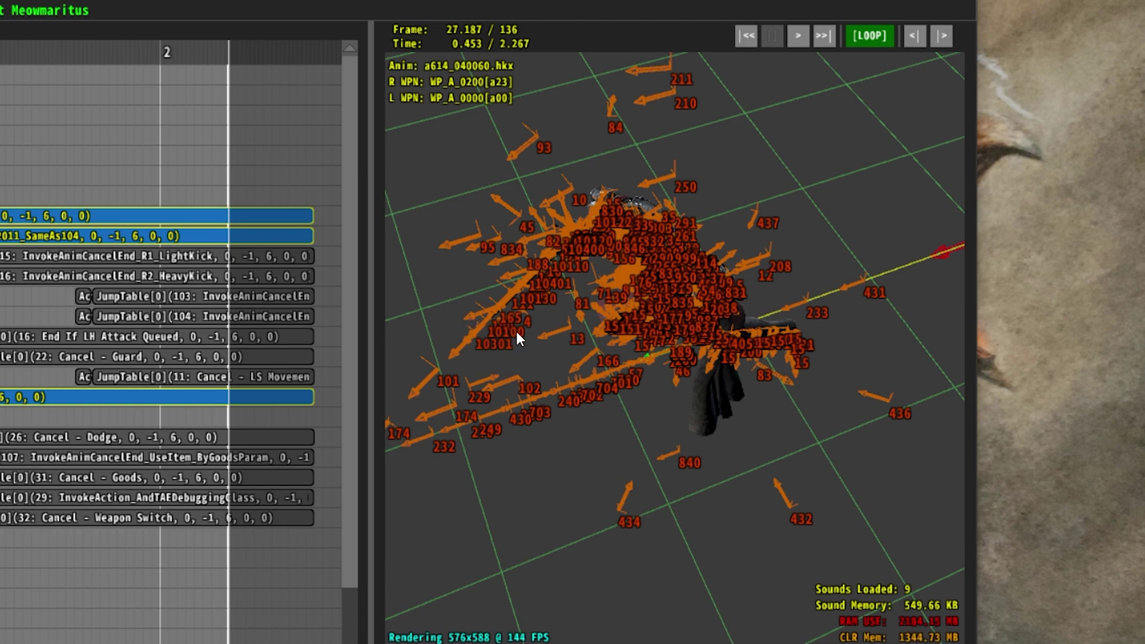
Add a new event below the existing events of a614_040060, starting at the playhead, and select it
scroll(9, 514, down, 4)
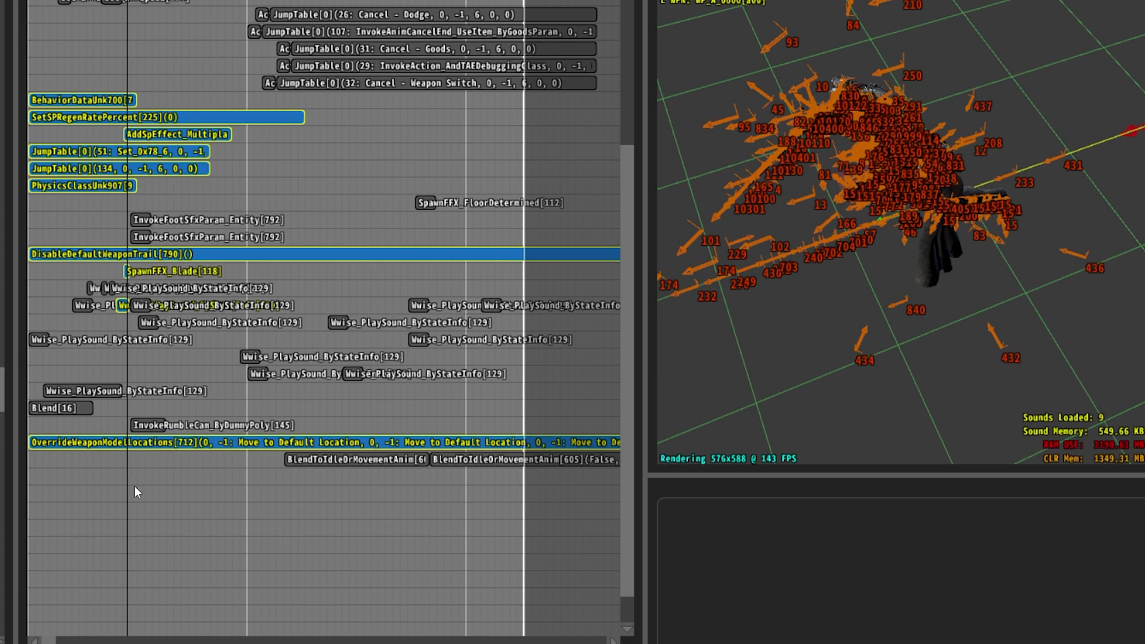
double_click(131, 479)
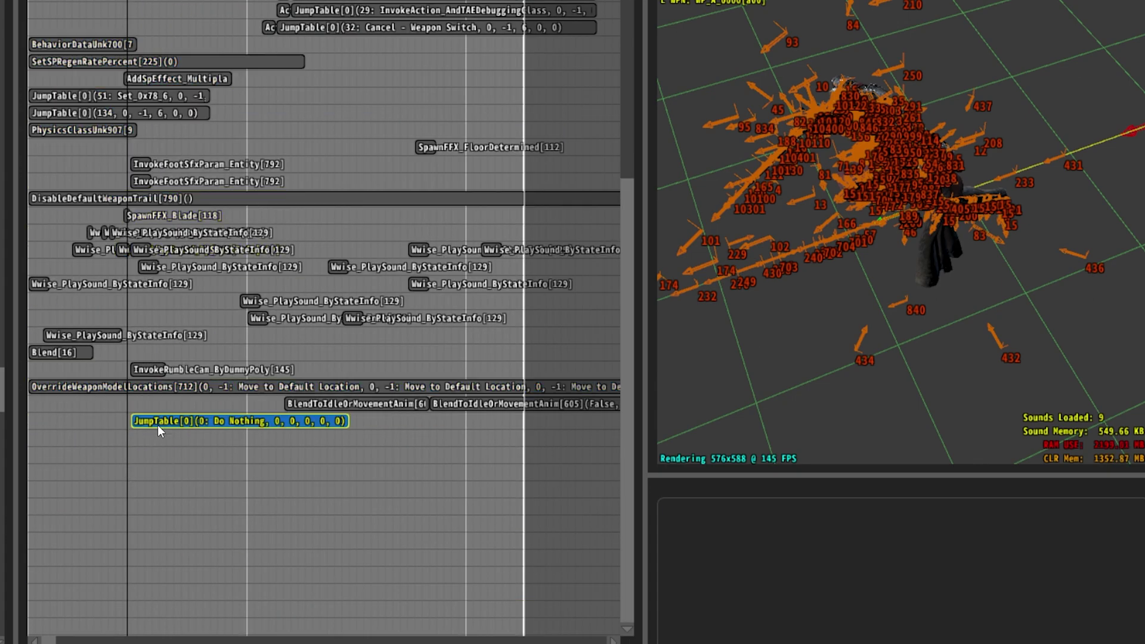
drag(162, 423, 162, 423)
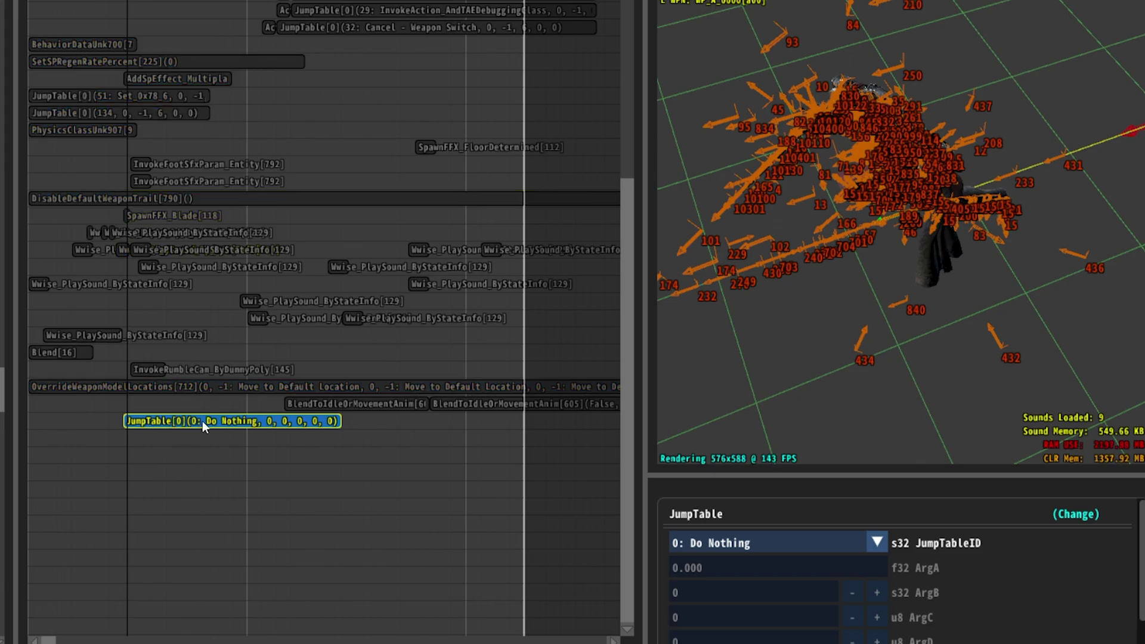
Change the new event's type from JumpTable to InvokeBulletBehavior
click(1038, 514)
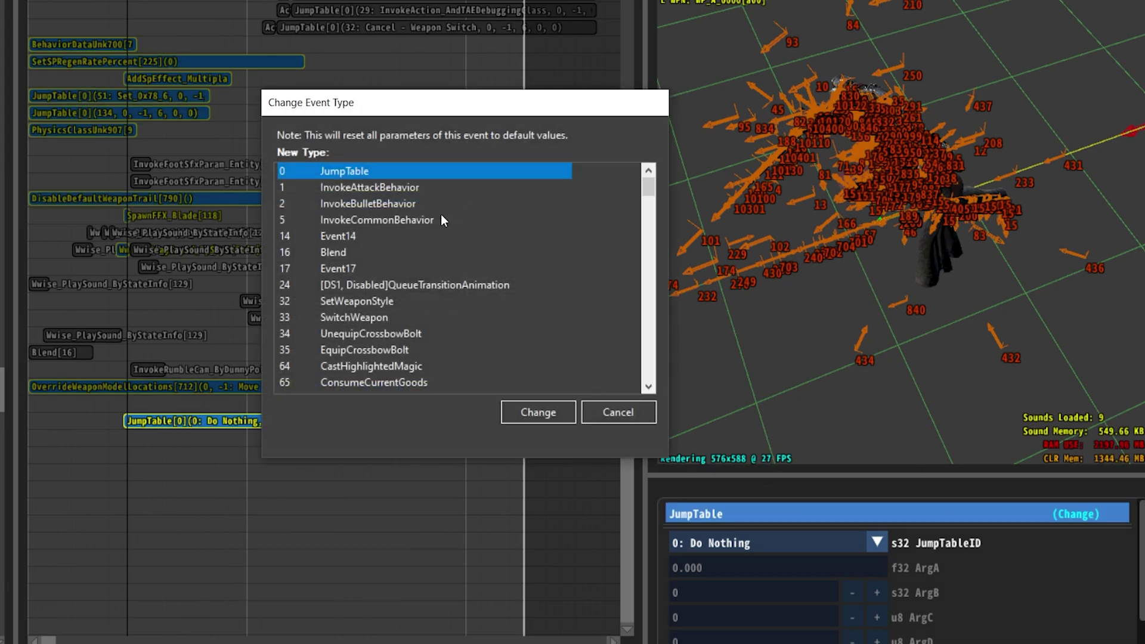
scroll(436, 230, down, 1)
scroll(433, 232, up, 1)
click(361, 205)
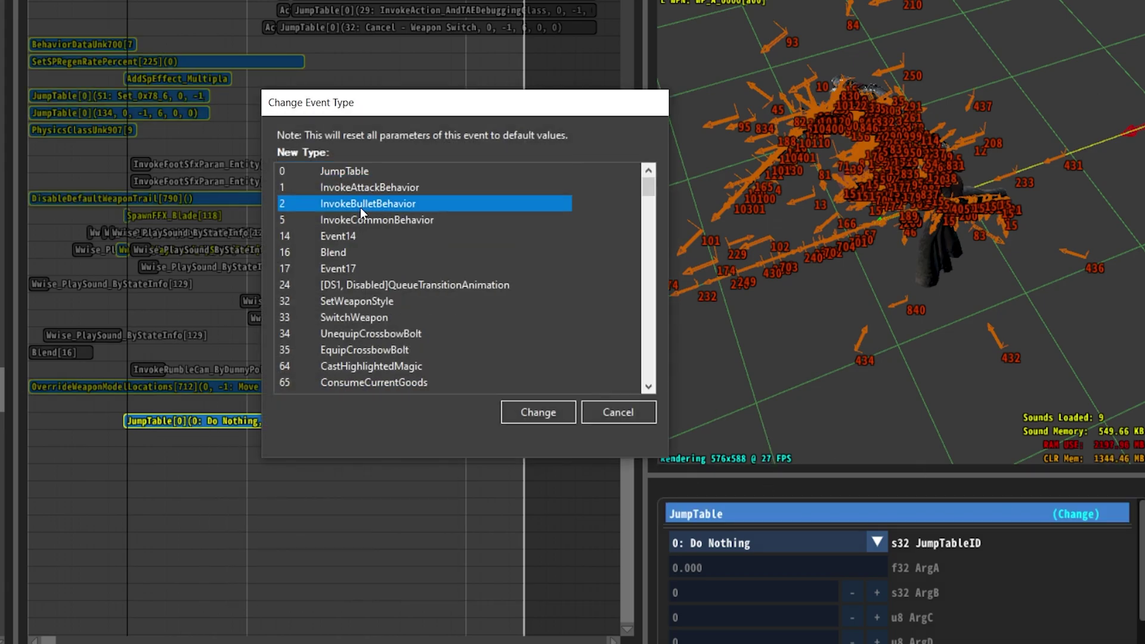
click(538, 412)
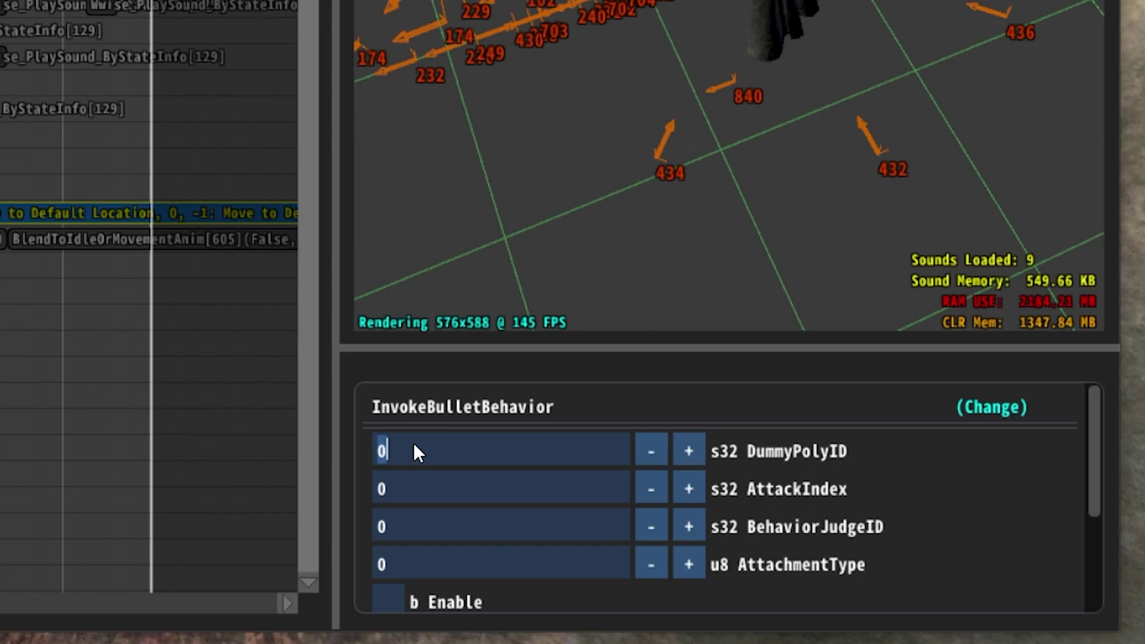
Set the bullet event's DummyPolyID to 10100 and BehaviorJudgeID to 6001, and turn on Enable
text(1010)
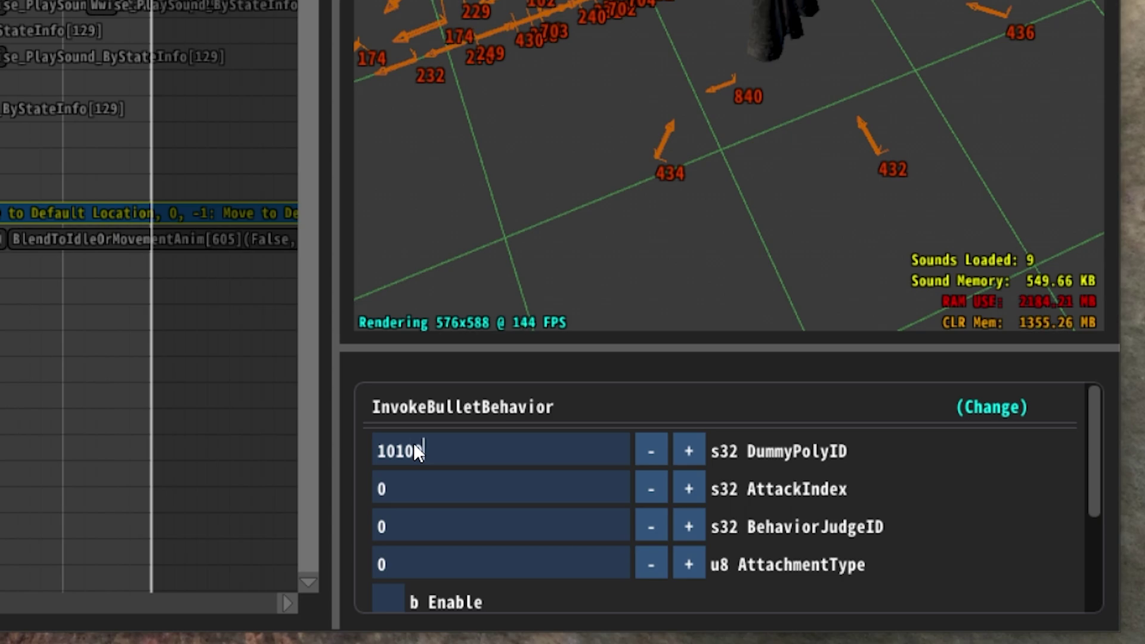
text(0)
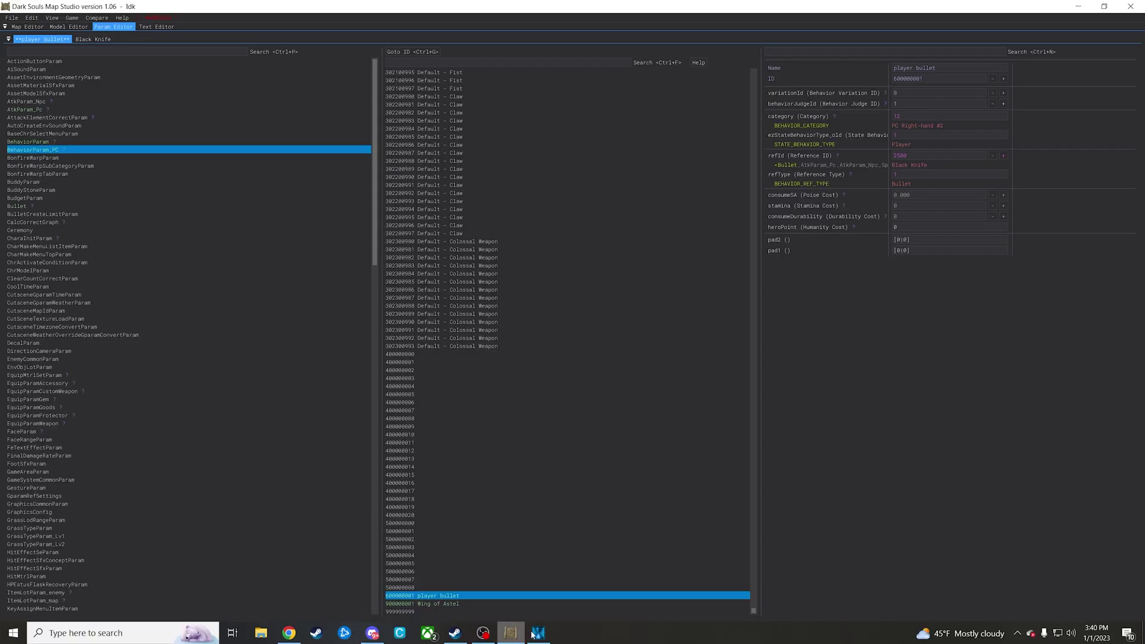
click(539, 633)
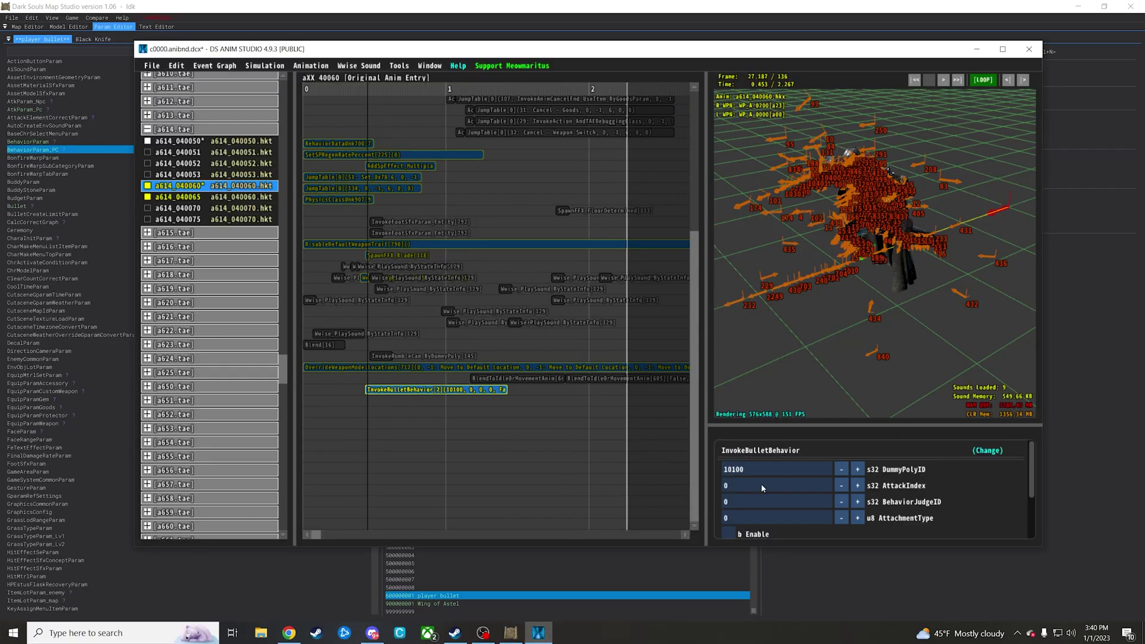
click(738, 501)
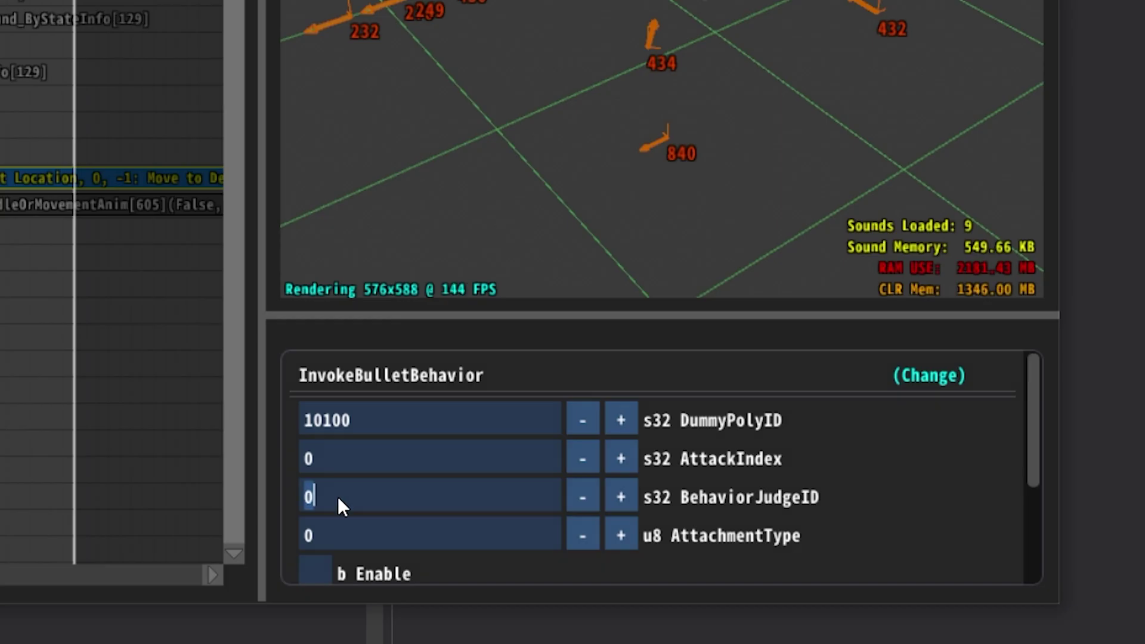
text(6001)
scroll(410, 489, down, 3)
click(316, 448)
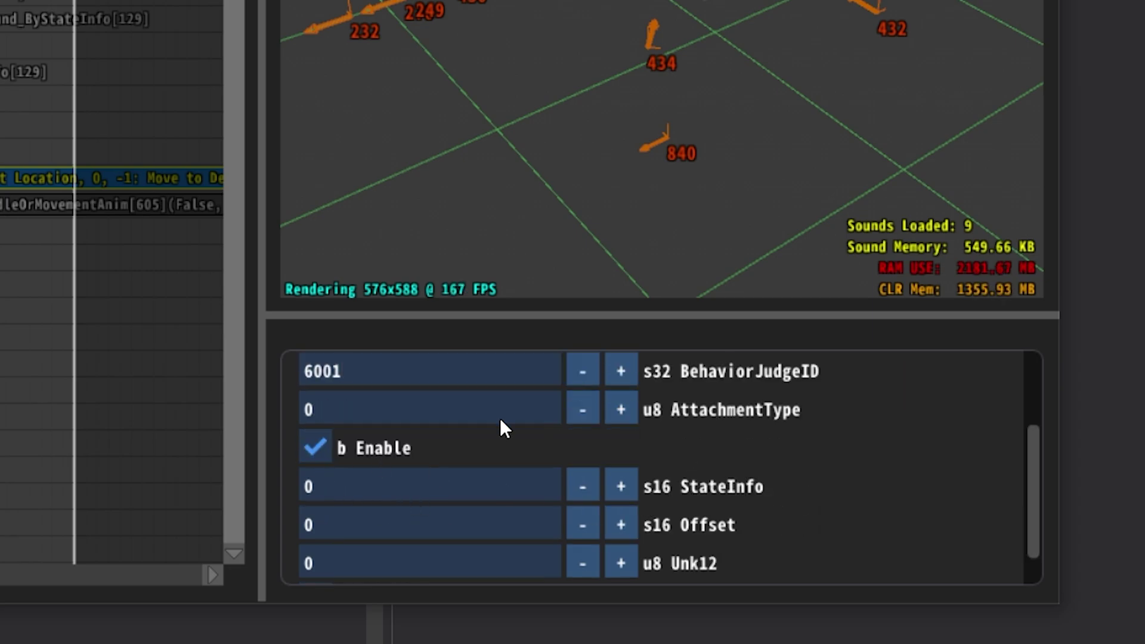
scroll(397, 518, up, 3)
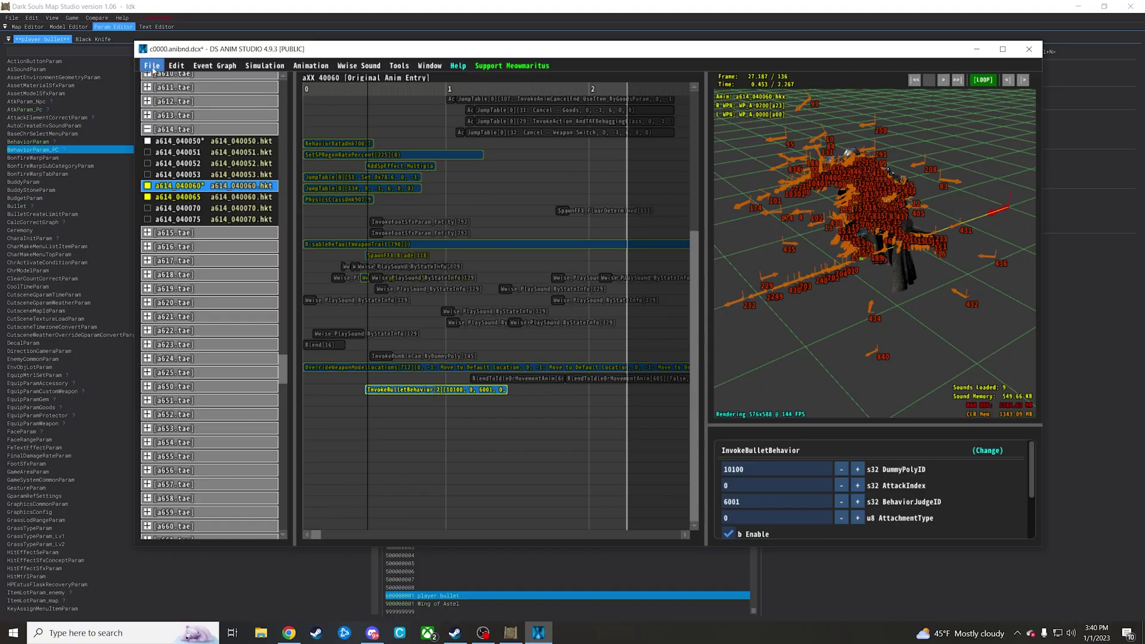
Save the edited c0000.anibnd.dcx and launch the modded game from its desktop shortcut
click(153, 67)
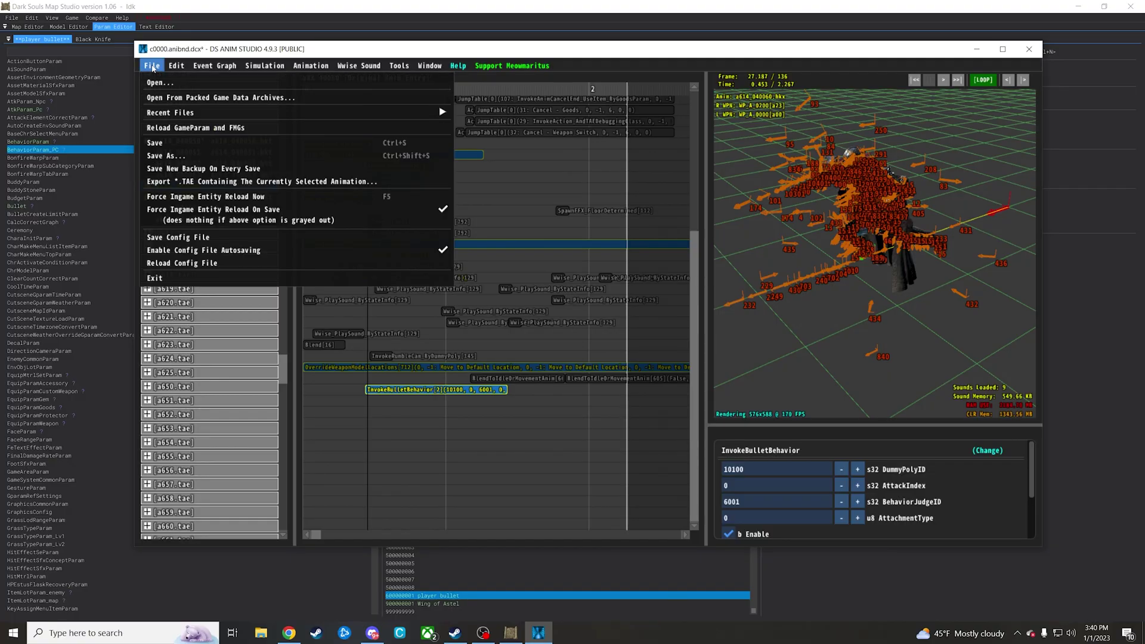
click(164, 143)
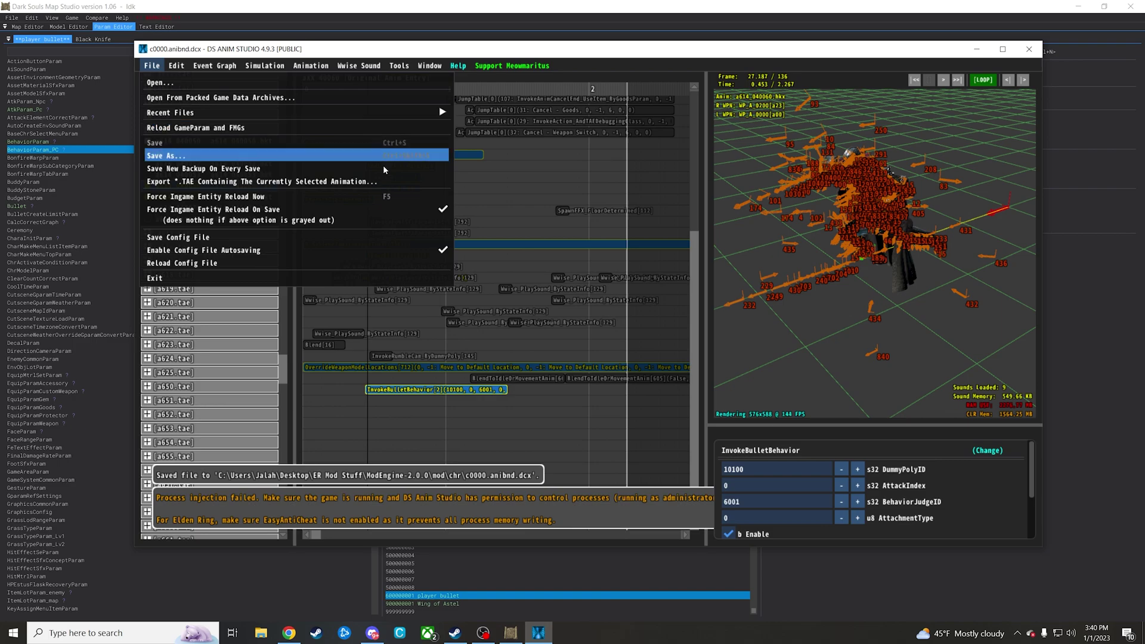
mouse_move(460, 66)
drag(471, 52, 0, 149)
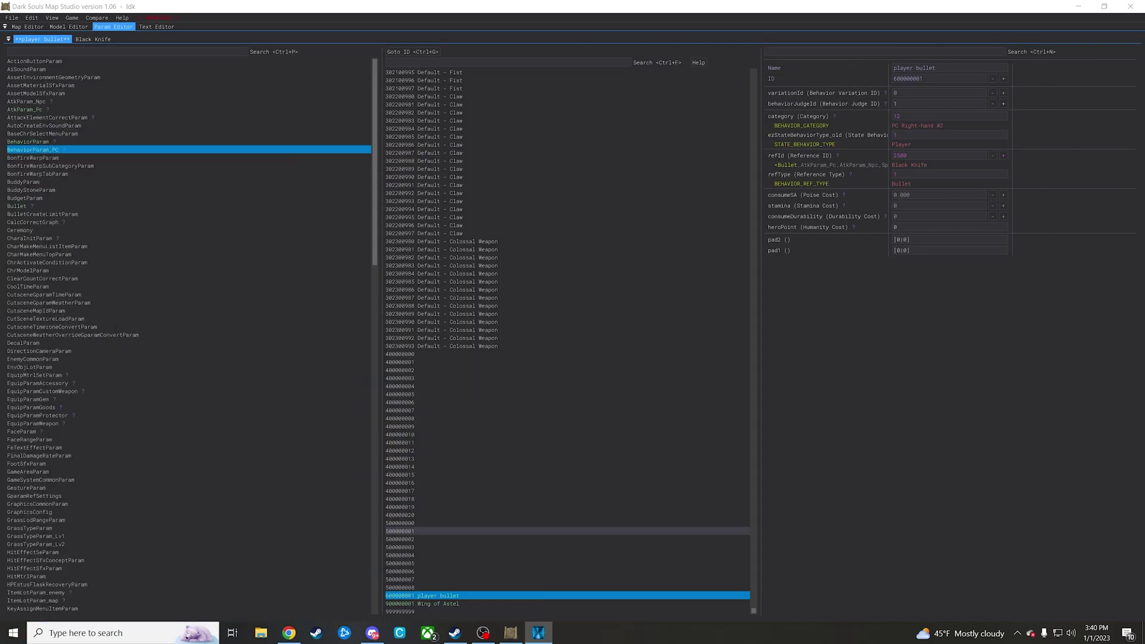
click(1079, 7)
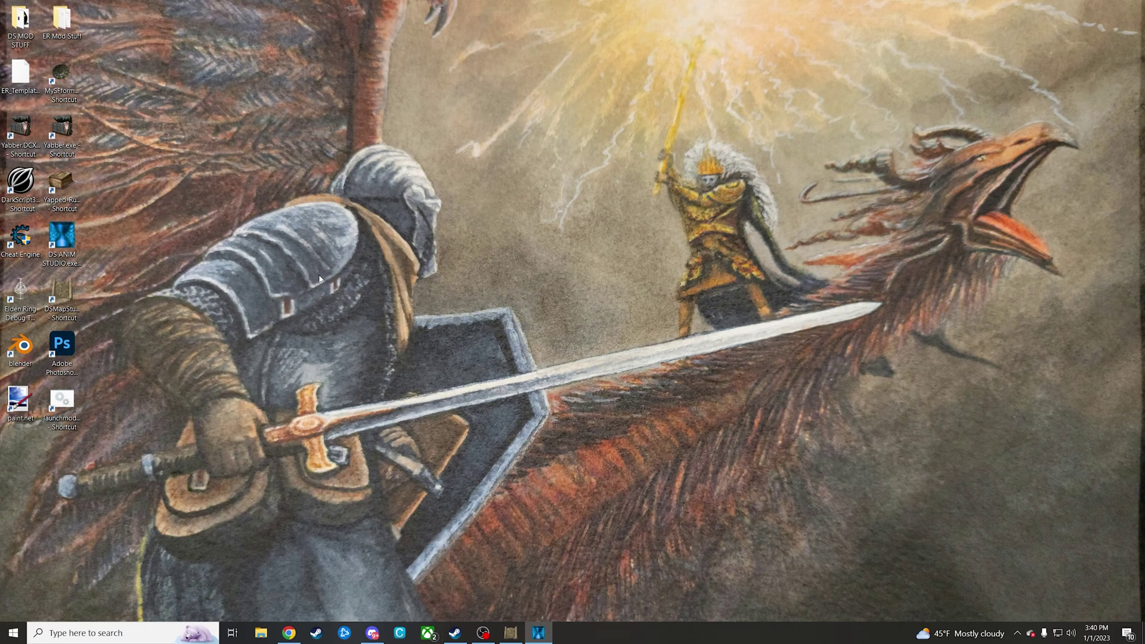
double_click(78, 398)
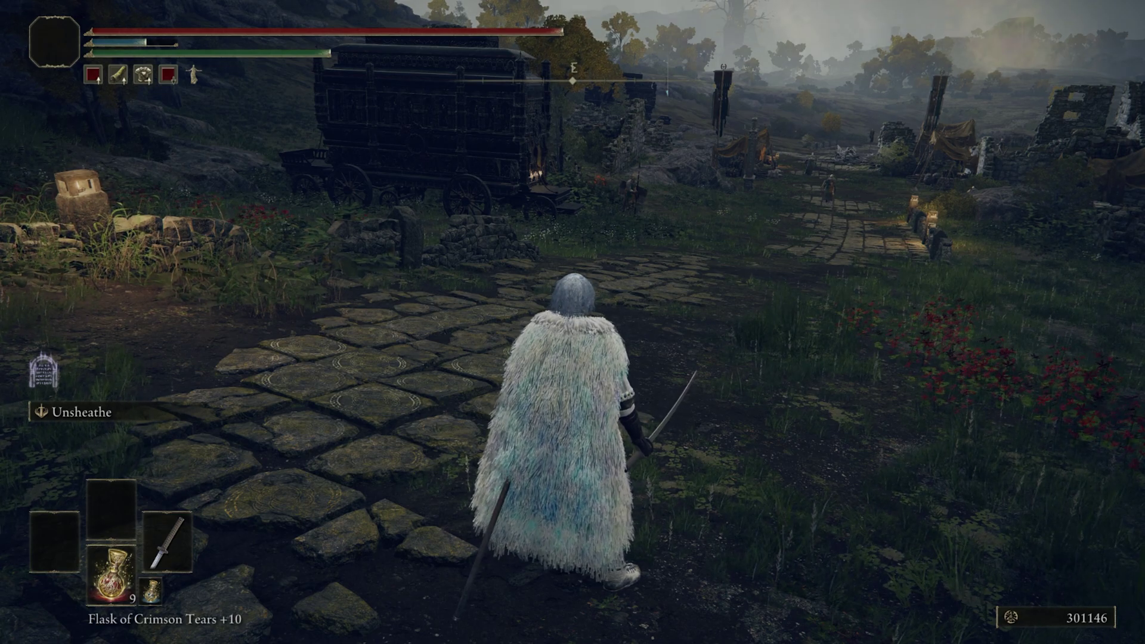
In the game, target the enemy beside the carriage and approach it
key(space)
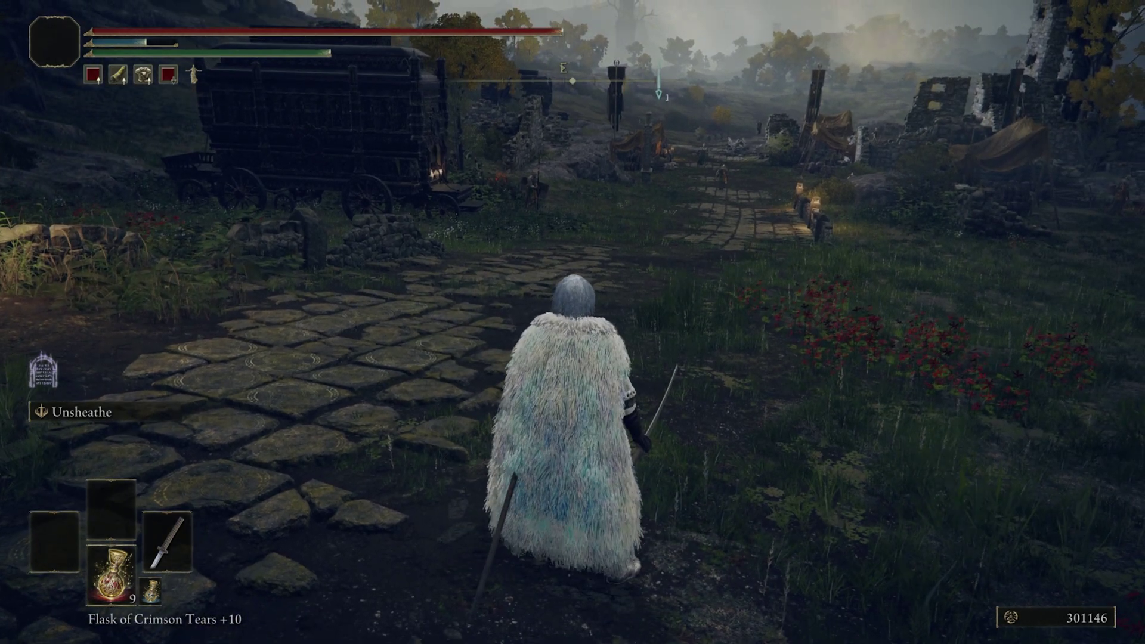
key(q)
key(d)
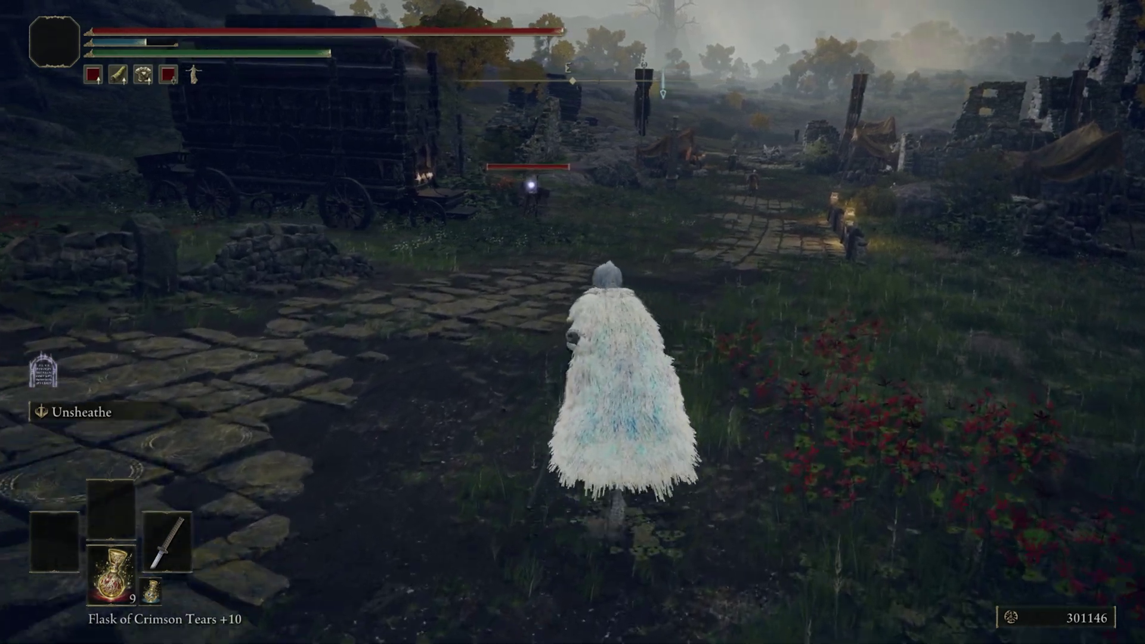
key(w)
Perform the edited weapon attack repeatedly toward the enemy beside the carriage to test the bullet
shift+right_click(573, 322)
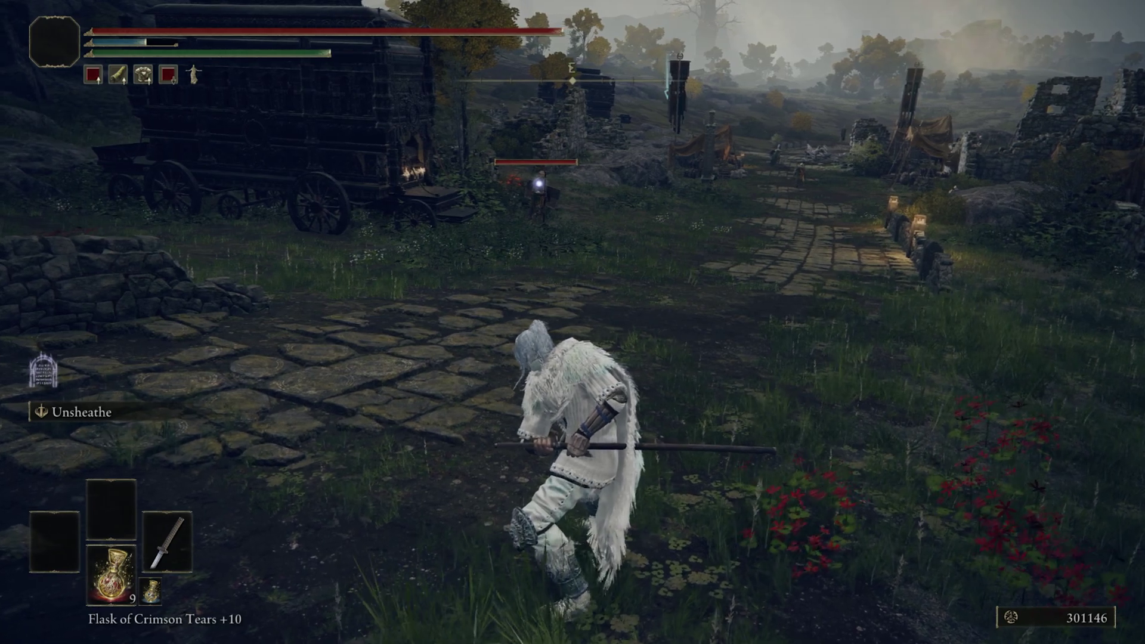
click(573, 322)
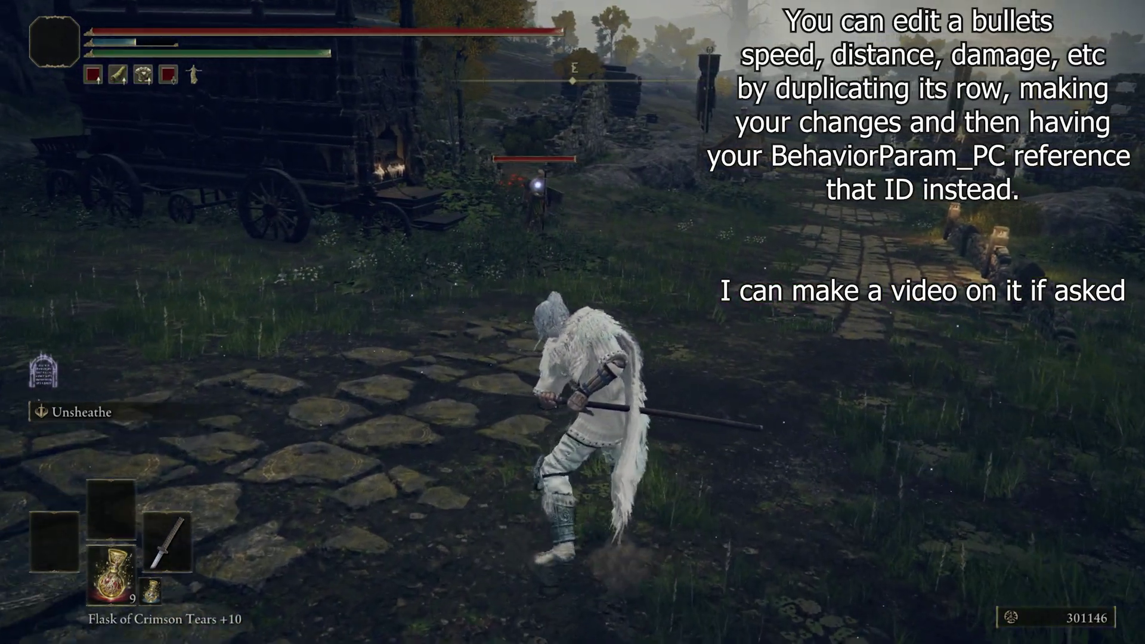
key(space)
click(572, 323)
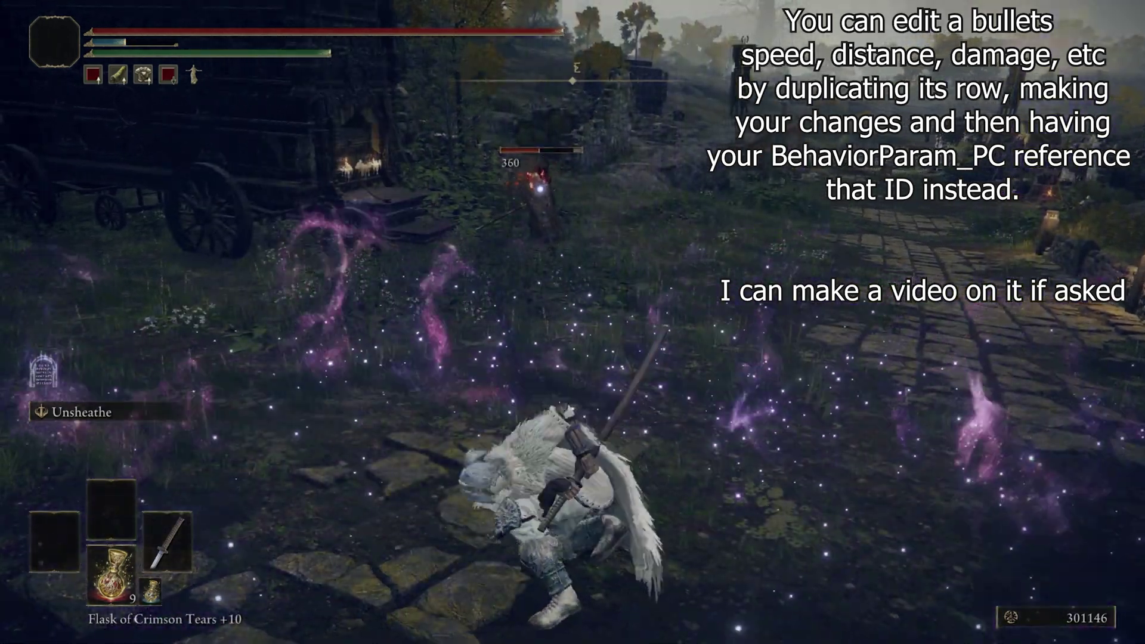
click(573, 322)
click(573, 322)
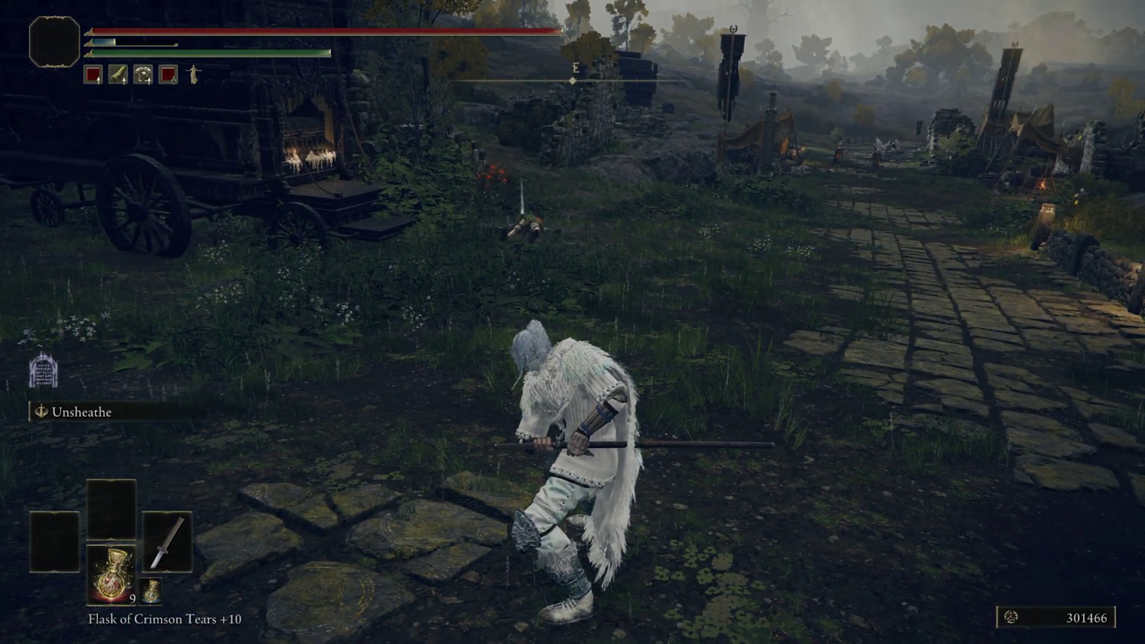
click(572, 322)
click(572, 322)
click(573, 322)
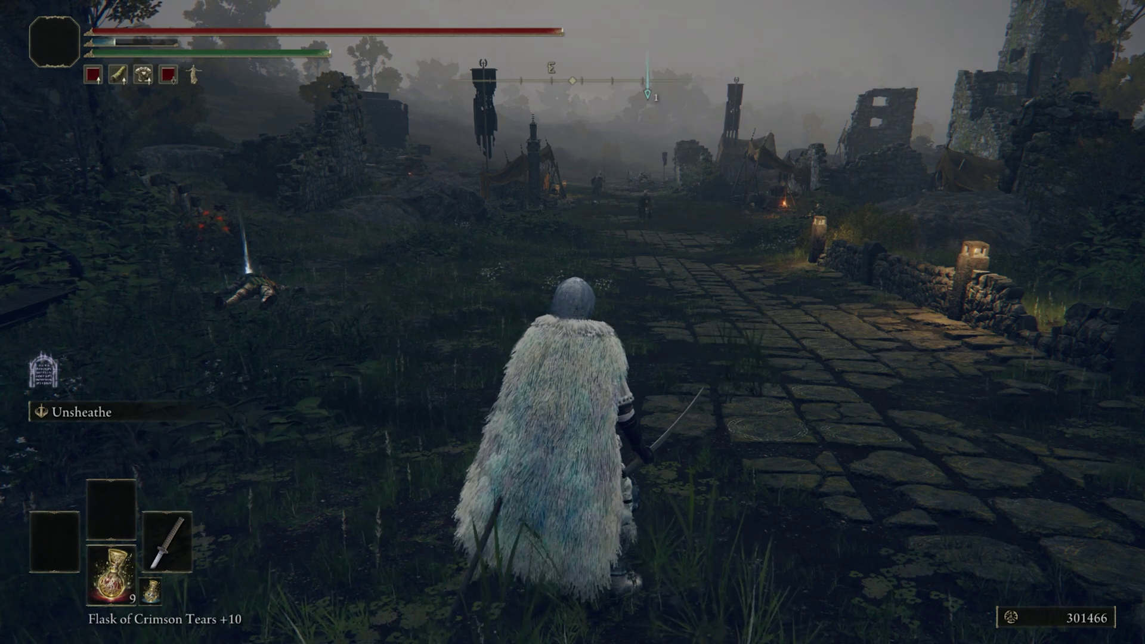
Target the next enemy along the road, restore FP with the Flask of Cerulean Tears and test the bullet attack again
key(d)
key(q)
key(w)
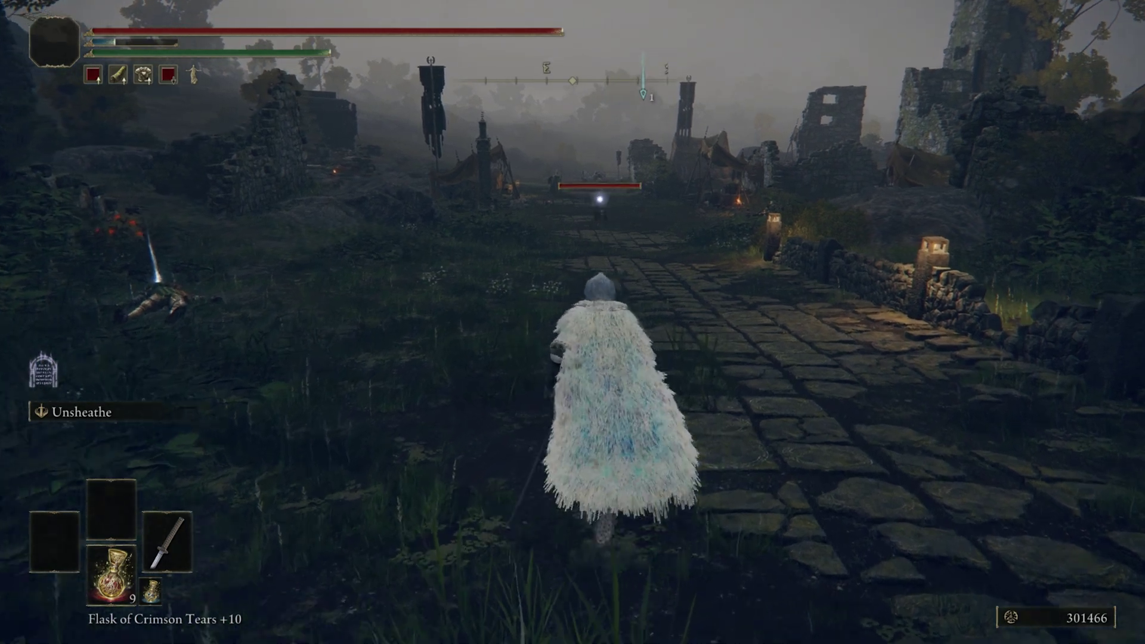
key(w)
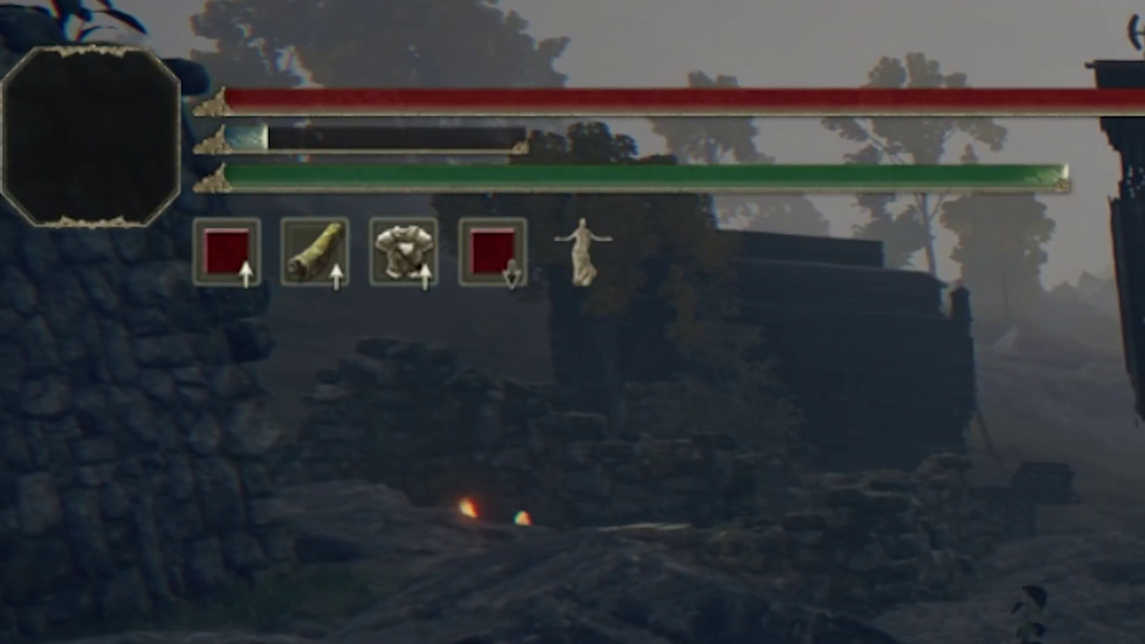
key(w)
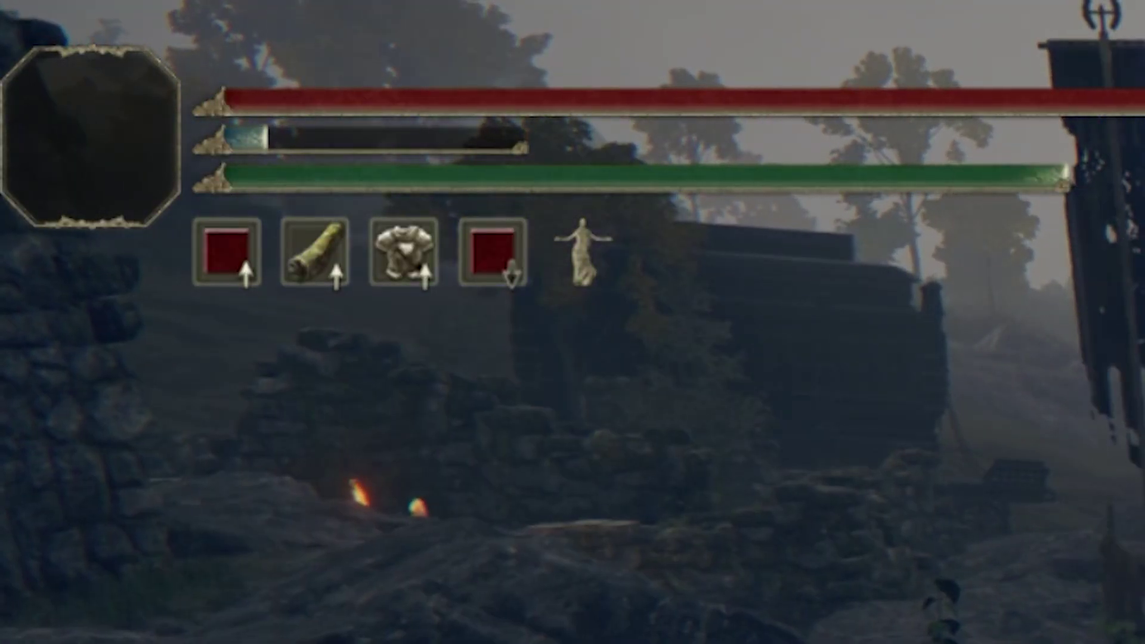
key(w)
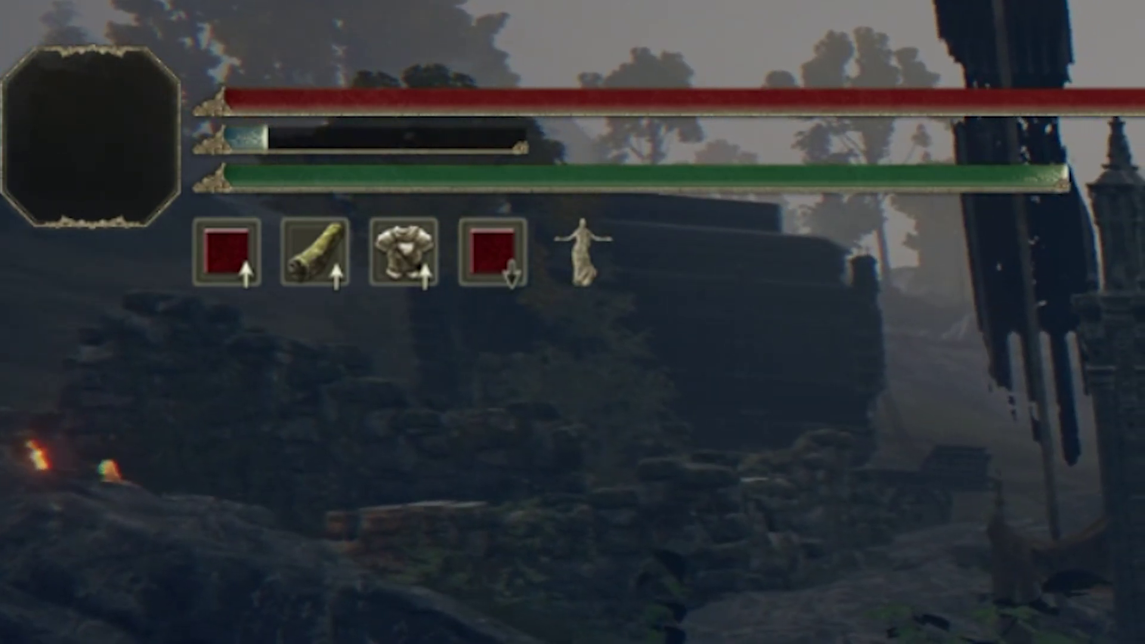
key(w)
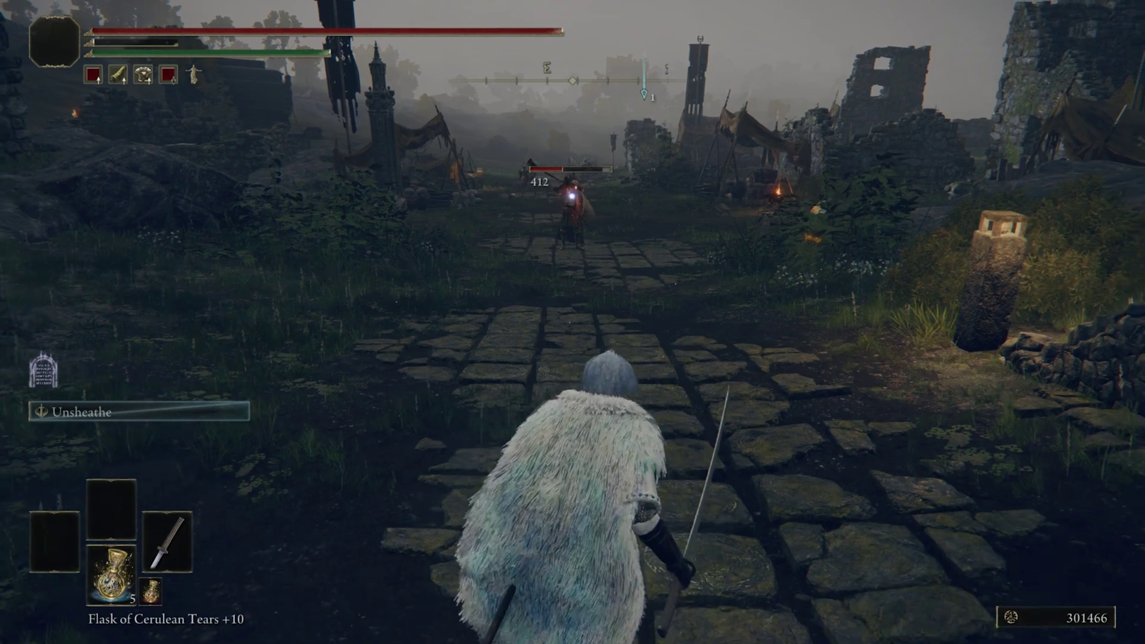
key(w)
key(Down)
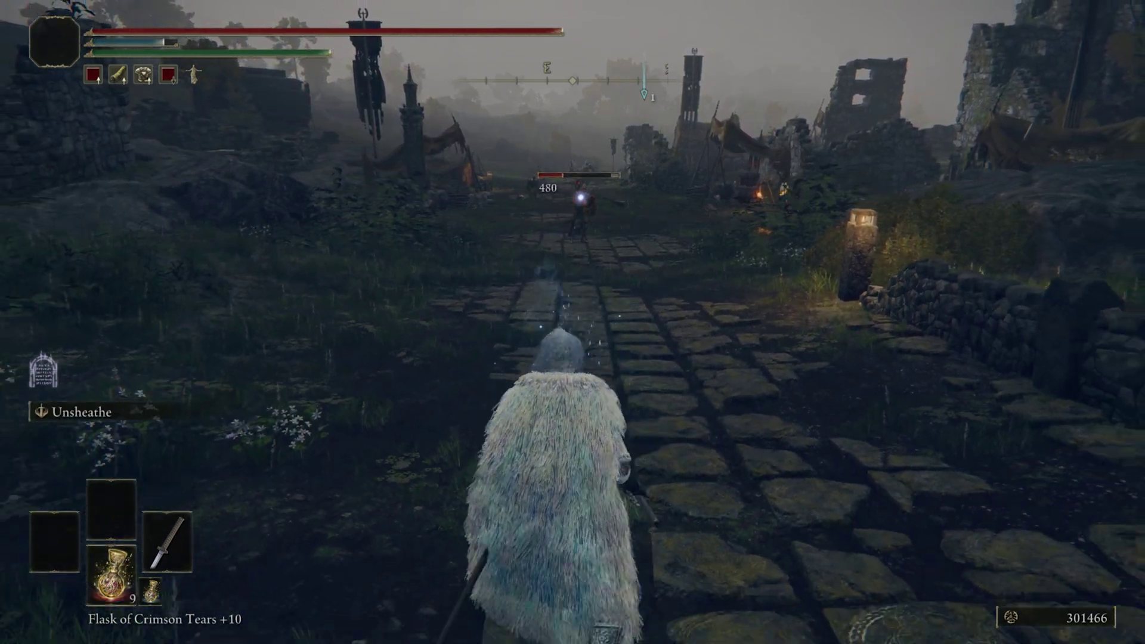
key(w)
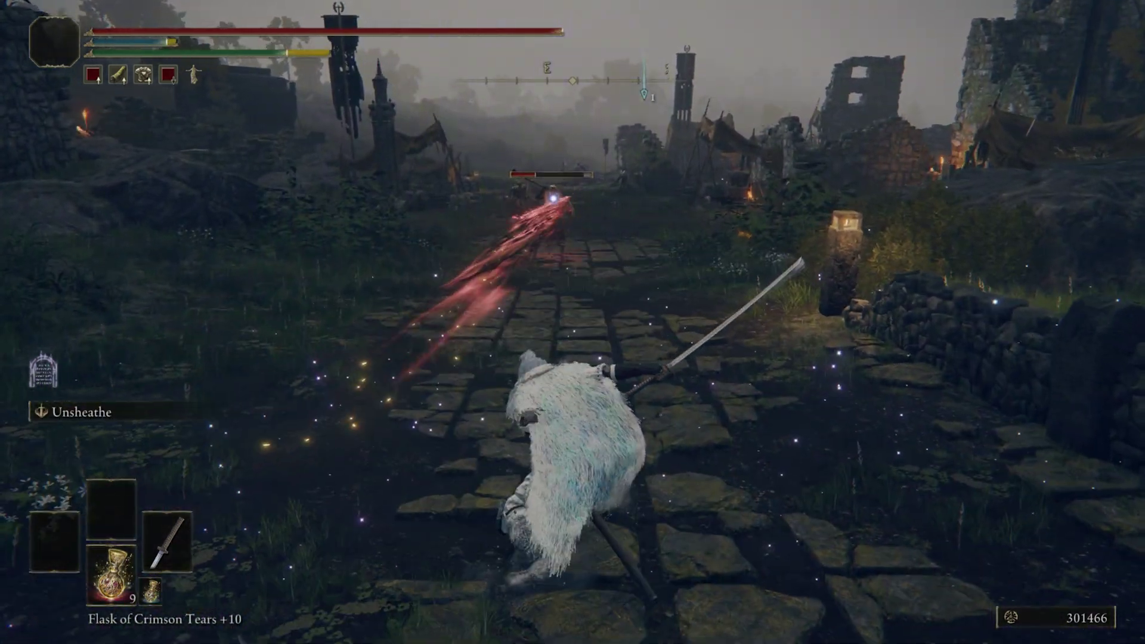
Retreat from the enemies toward the gate and rest at the Gatefront site of grace
key(d)
key(q)
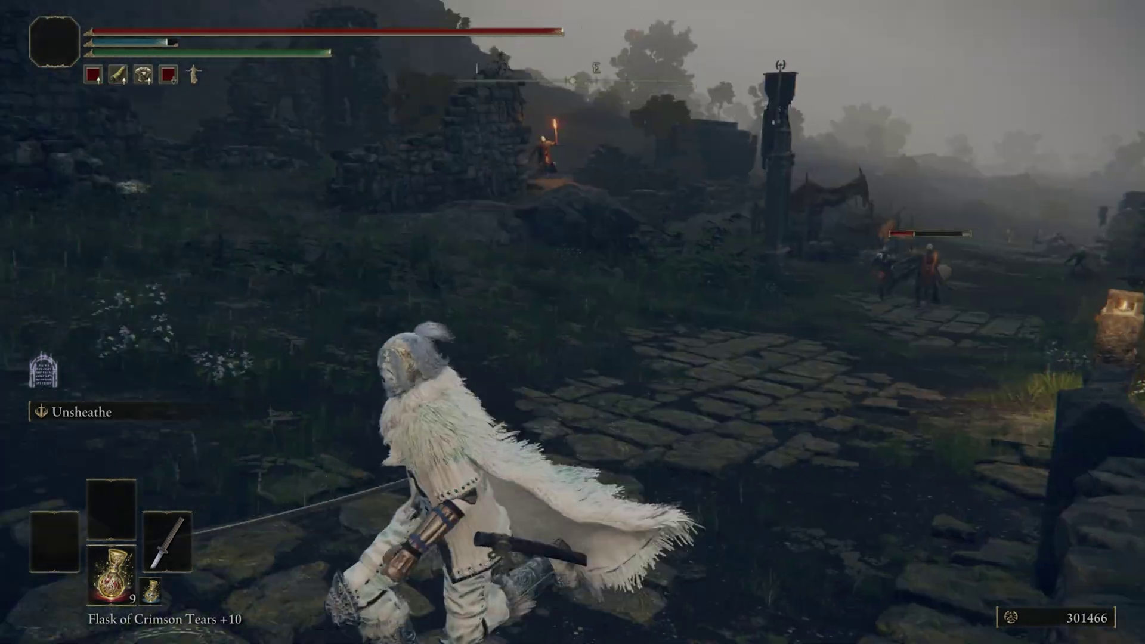
key(w)
key(w)
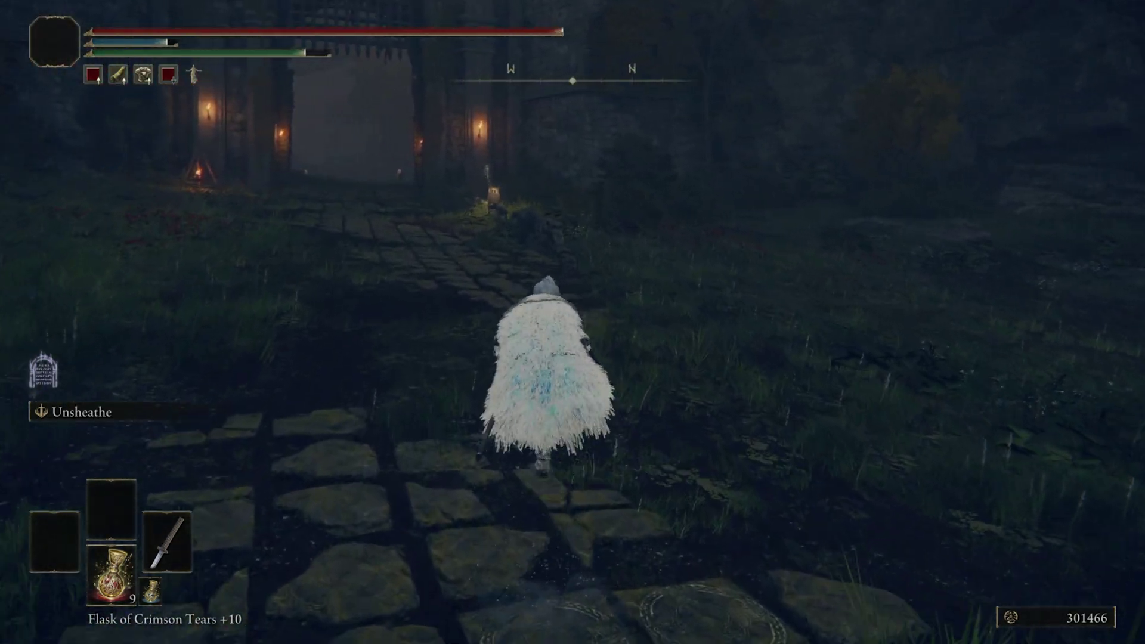
key(w)
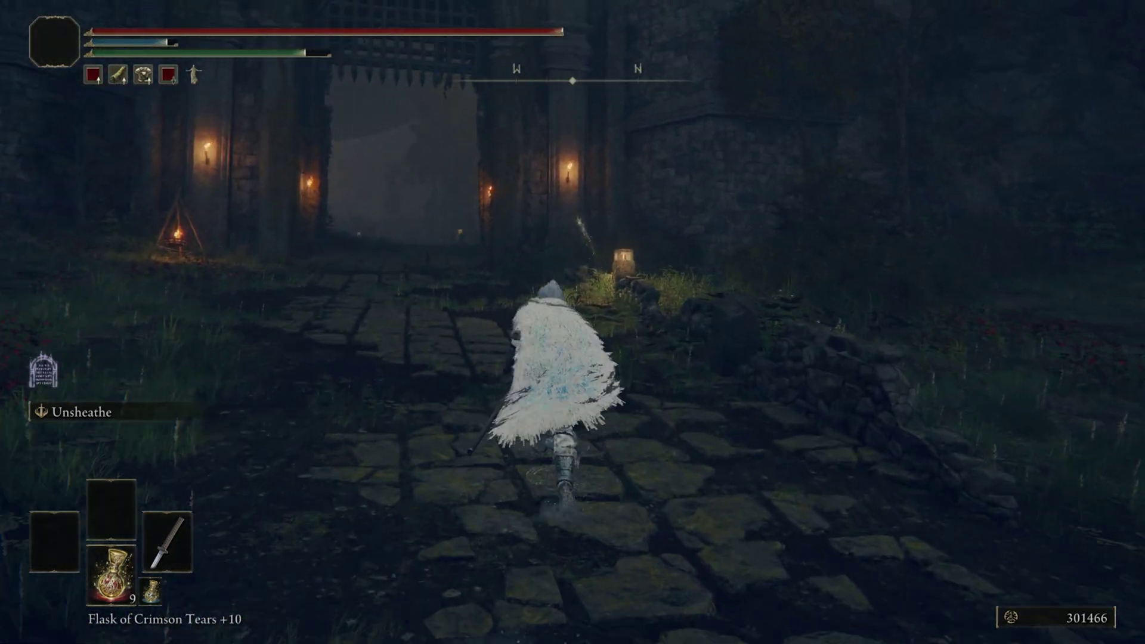
key(w)
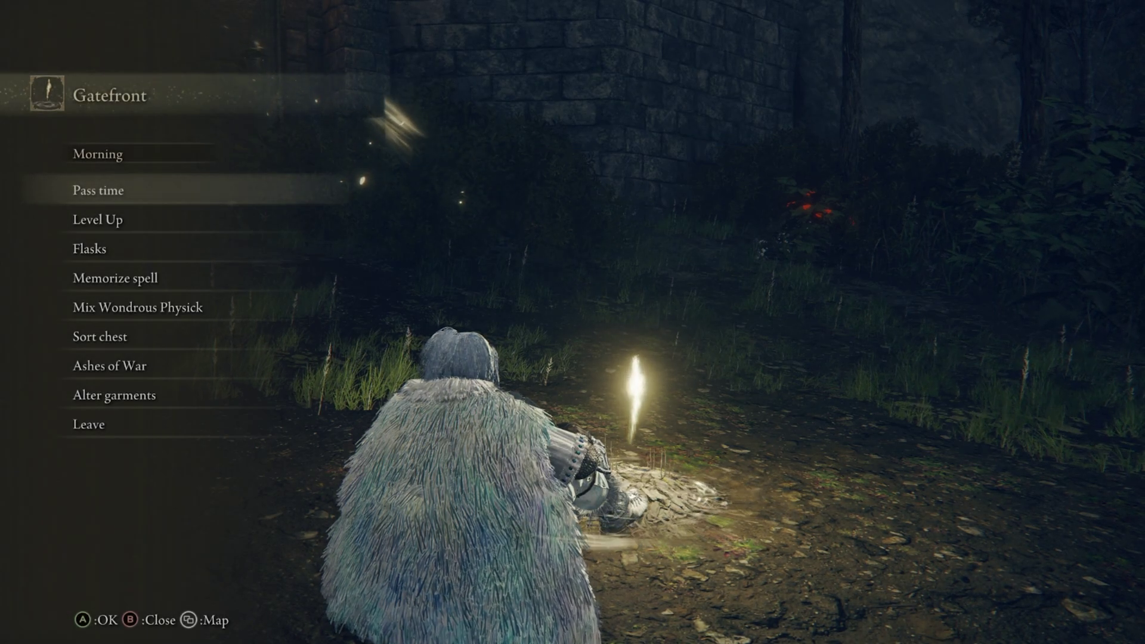
Switch to DS Anim Studio, move the a614_040060 playhead to 0.433 s and examine dummy poly 10100's position from several angles
drag(0, 74, 495, 59)
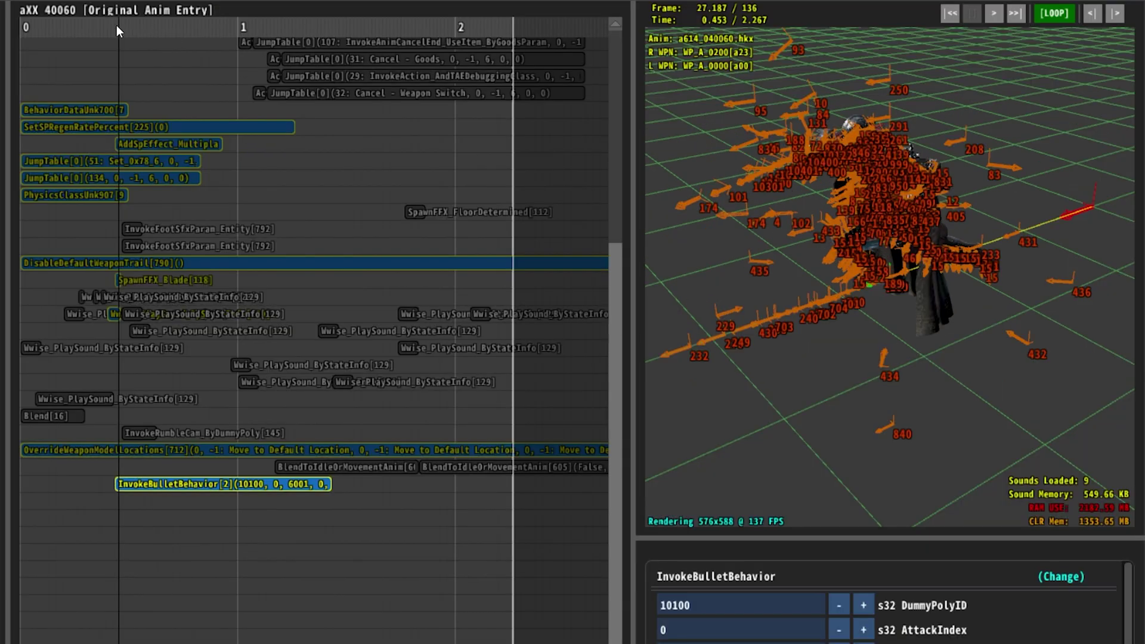
drag(116, 25, 114, 28)
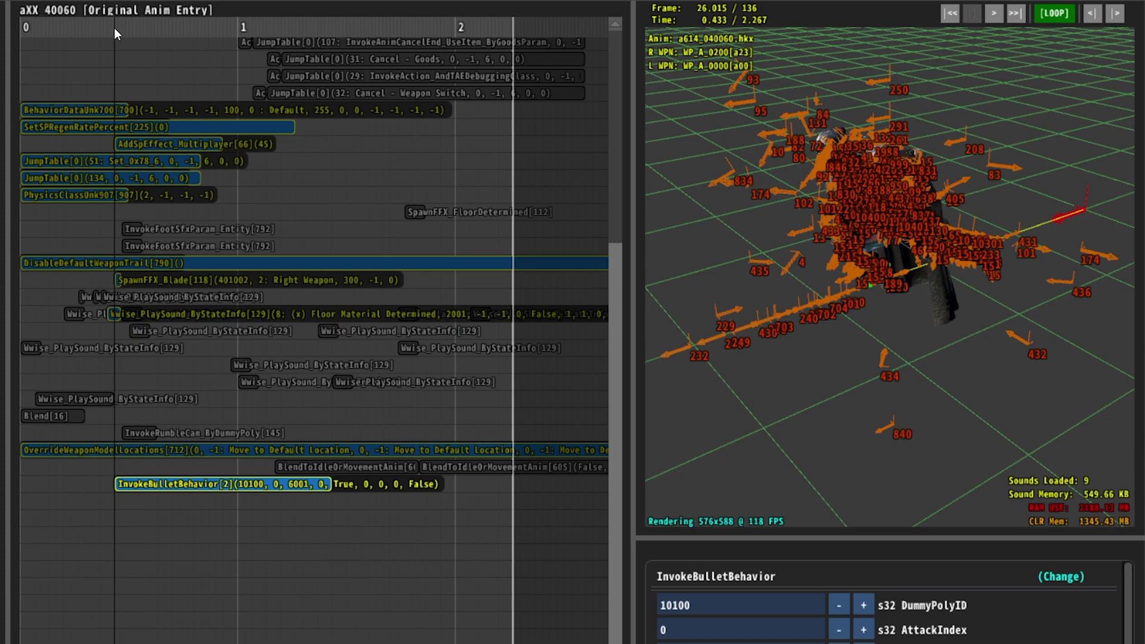
drag(114, 28, 115, 28)
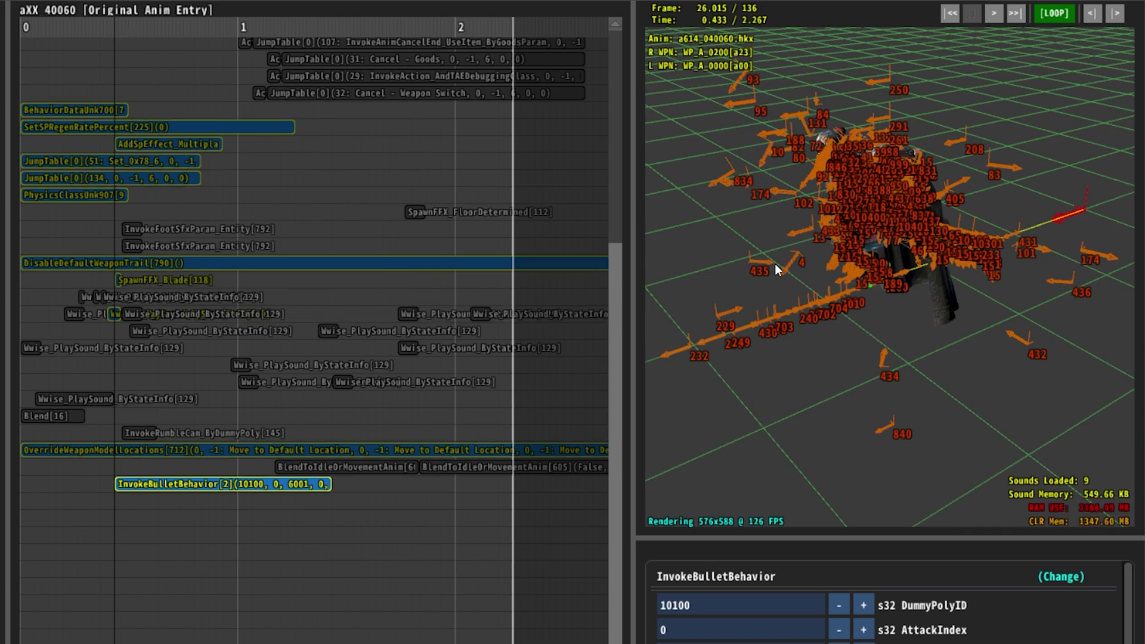
drag(883, 251, 918, 257)
drag(941, 200, 994, 274)
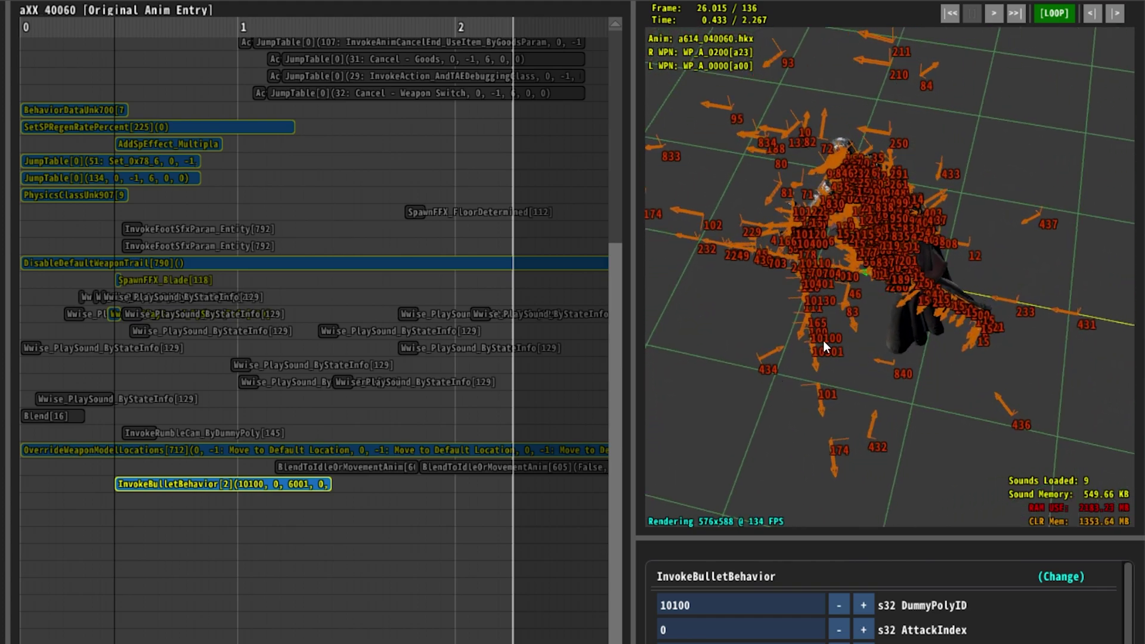
drag(751, 298, 735, 319)
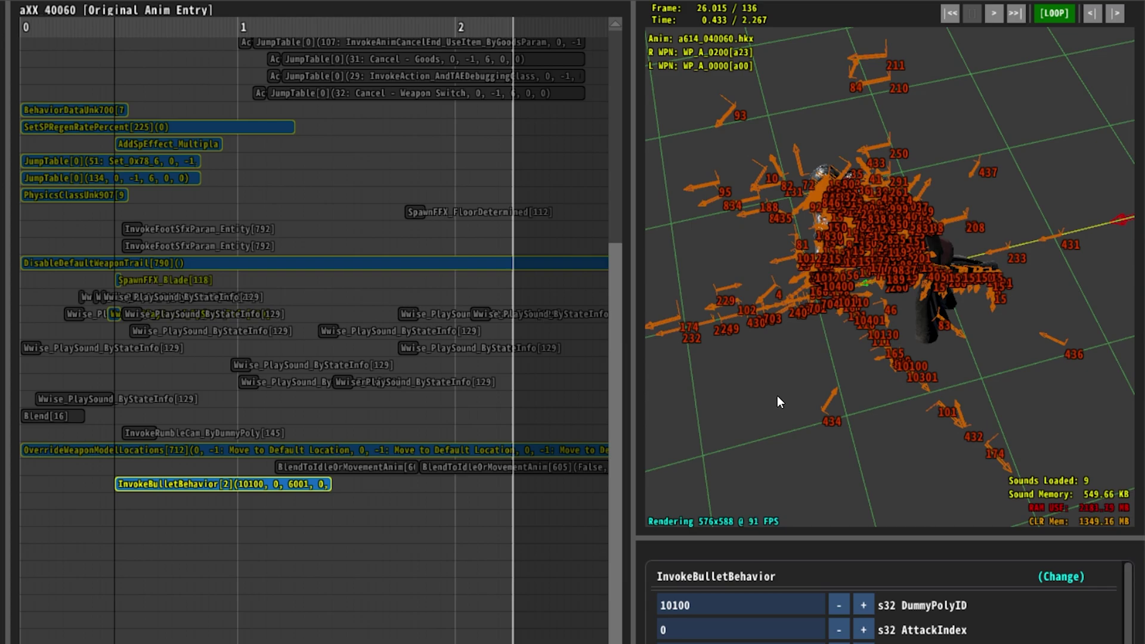
drag(778, 396, 865, 361)
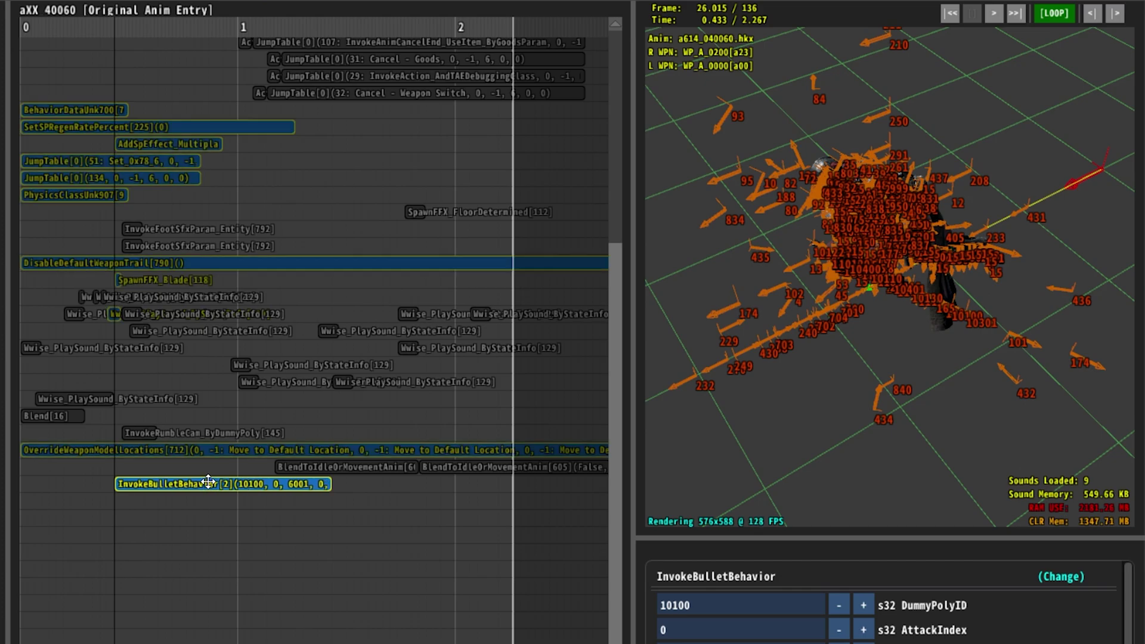
Try later start times for the InvokeBulletBehavior event against the playhead pose, and move the event back to its original start
drag(205, 485, 228, 481)
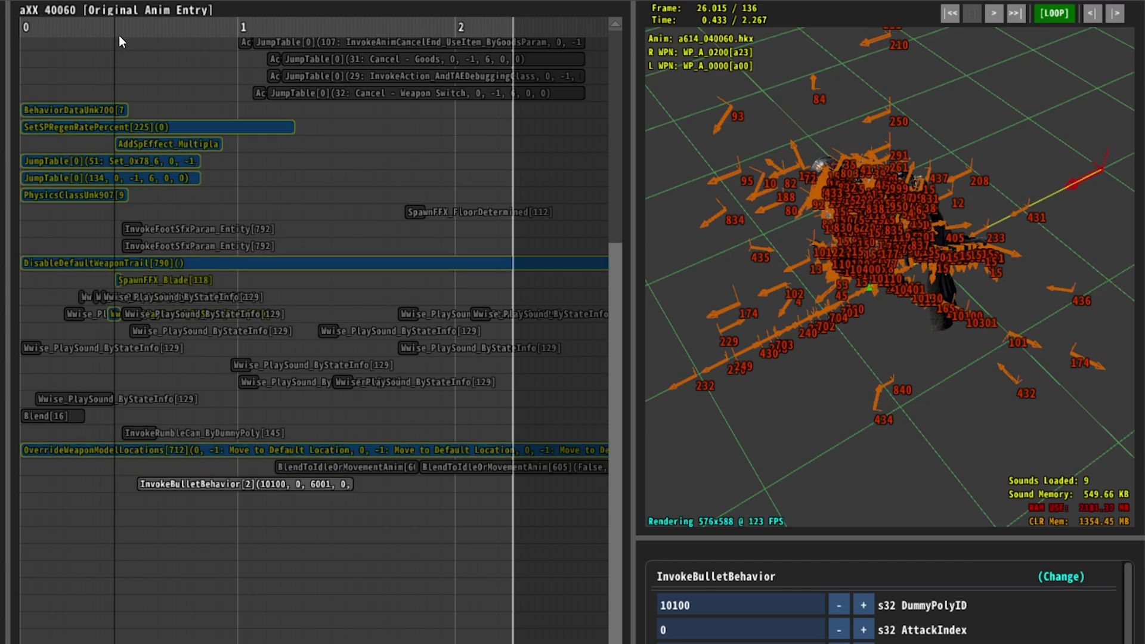
drag(119, 30, 120, 27)
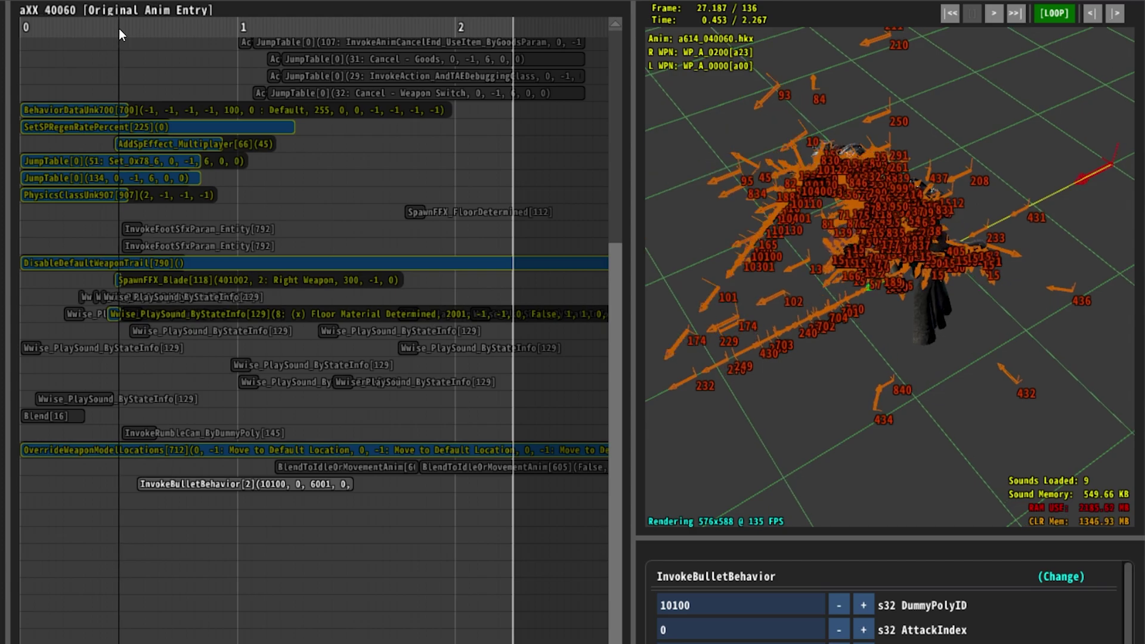
drag(235, 479, 212, 481)
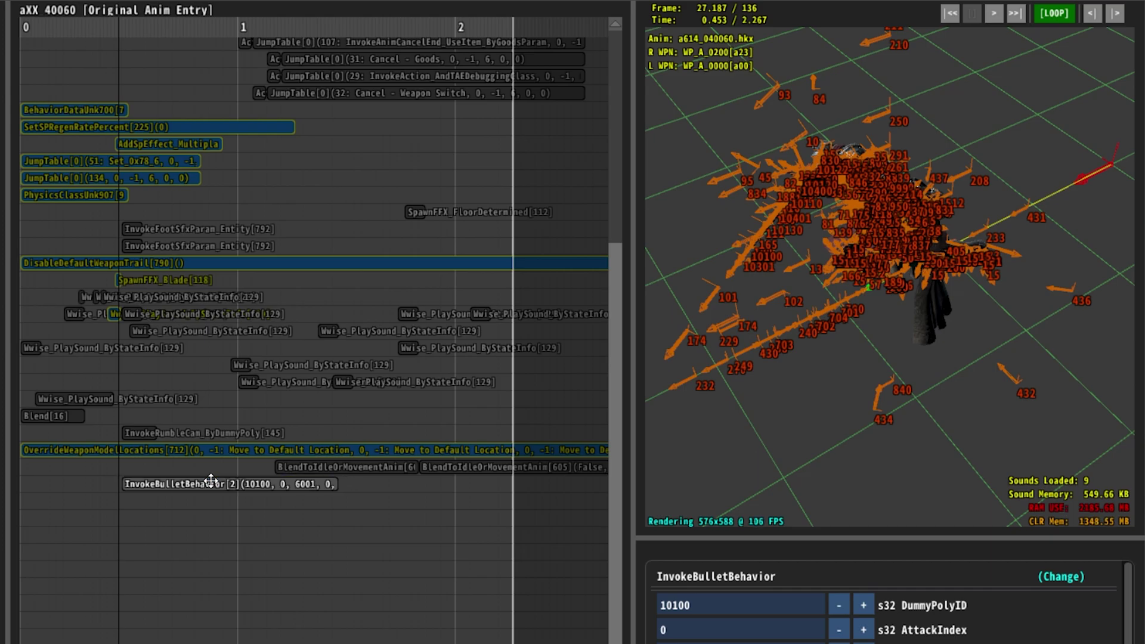
click(116, 24)
drag(118, 25, 117, 27)
click(170, 490)
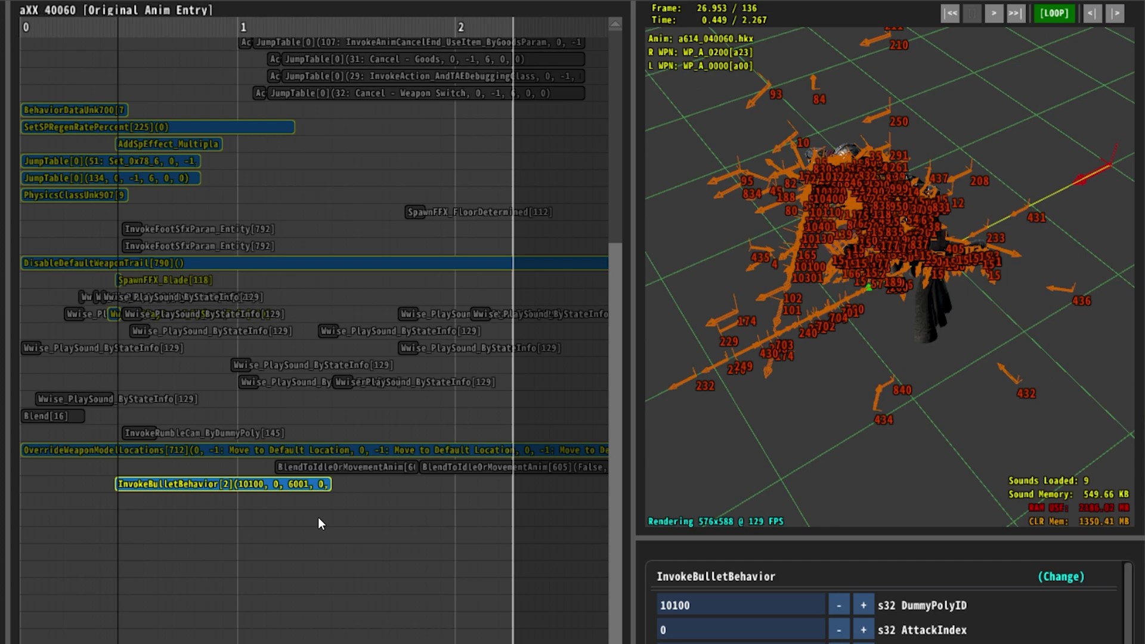
Save the animation file, switch back to the game and leave the Gatefront grace menu
key(ctrl+s)
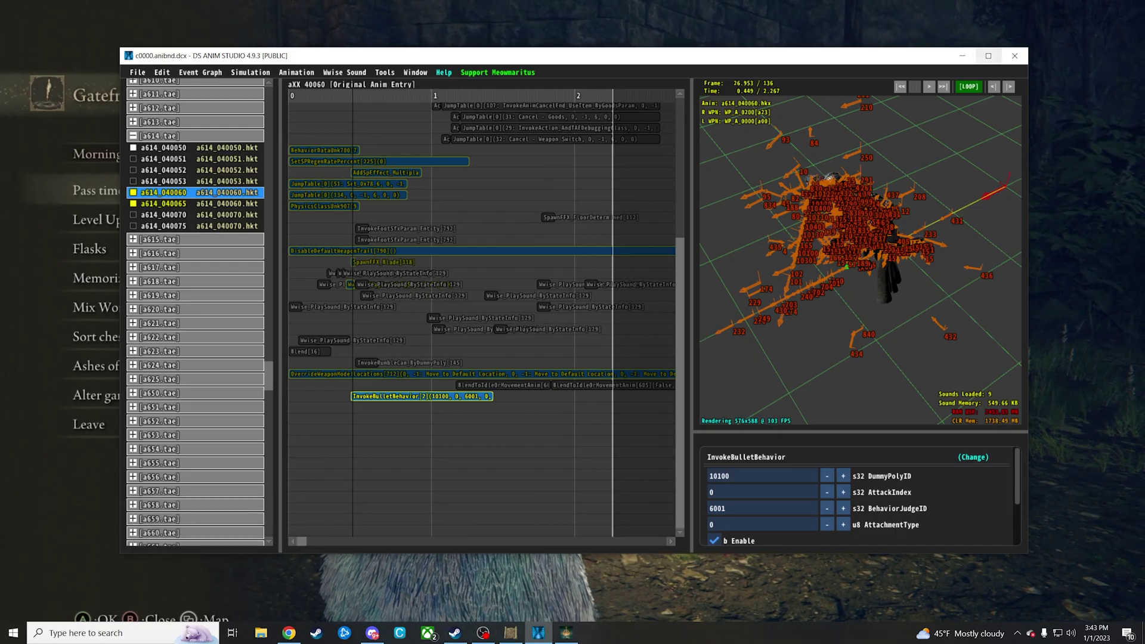
click(929, 25)
key(Escape)
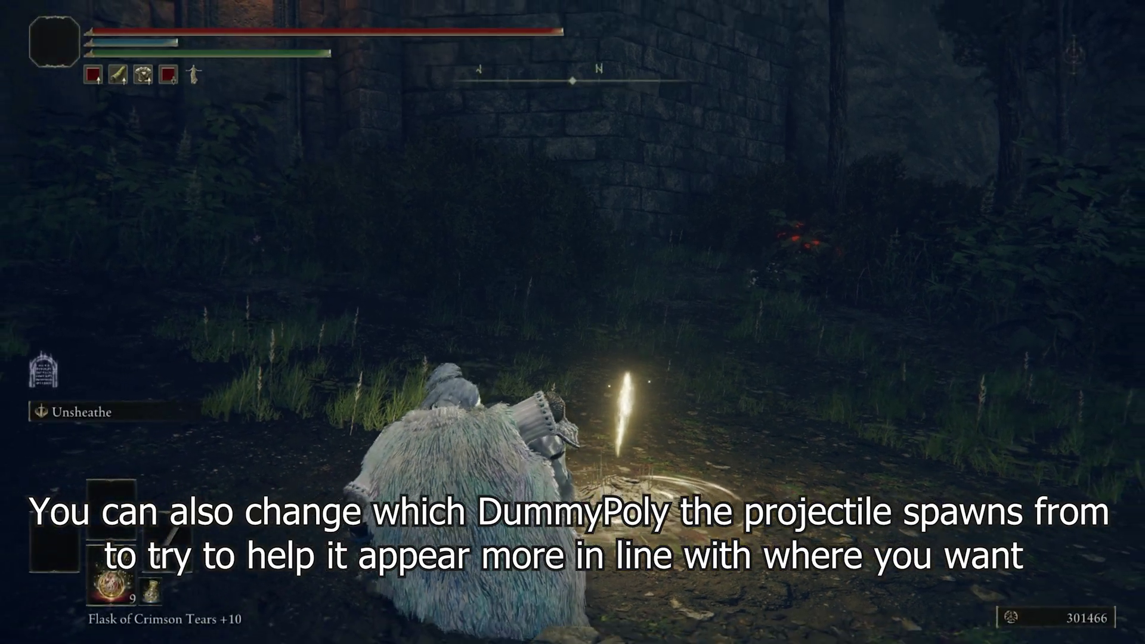
Run from the Gatefront grace onto the road, target the soldier near the carriage and test the Unsheathe skill's light and heavy attacks
key(w)
key(w)
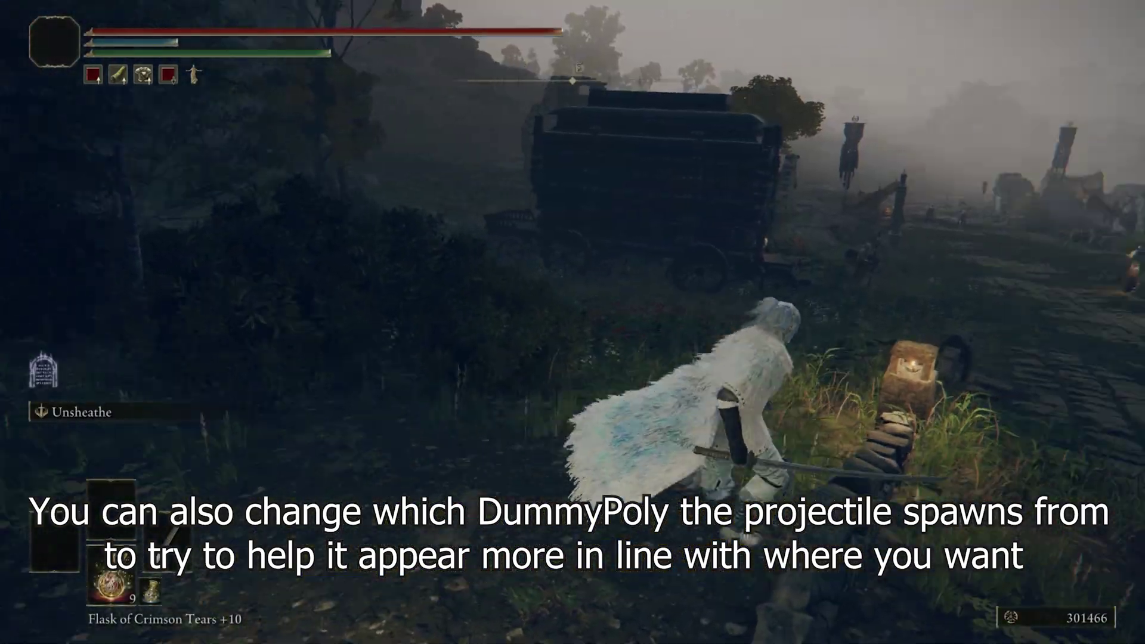
key(d)
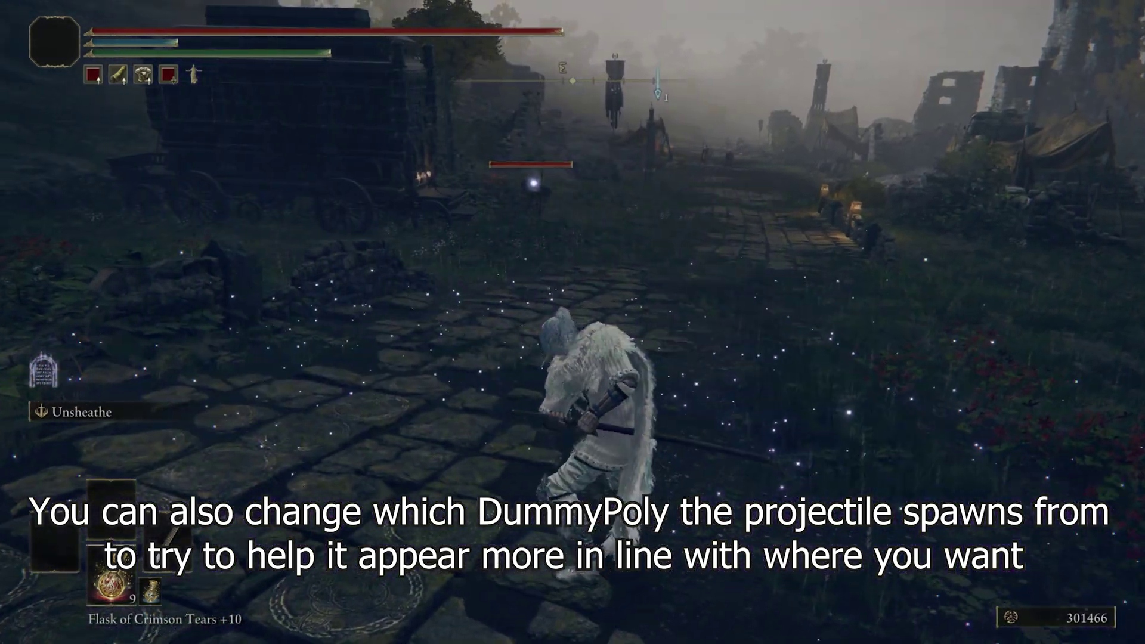
click(573, 322)
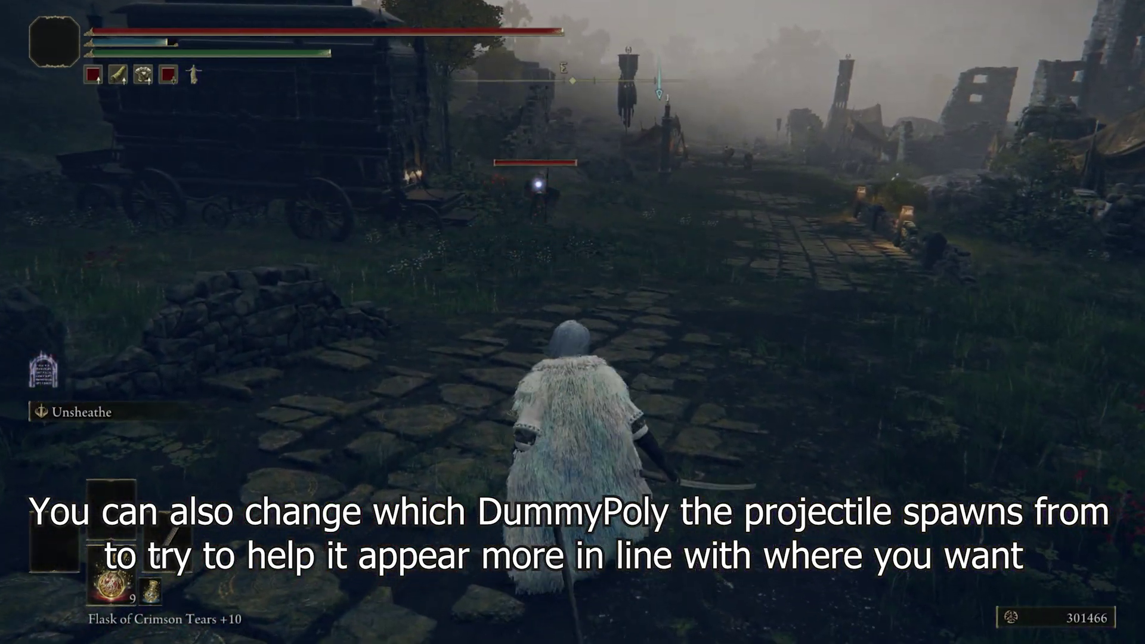
shift+right_click(573, 323)
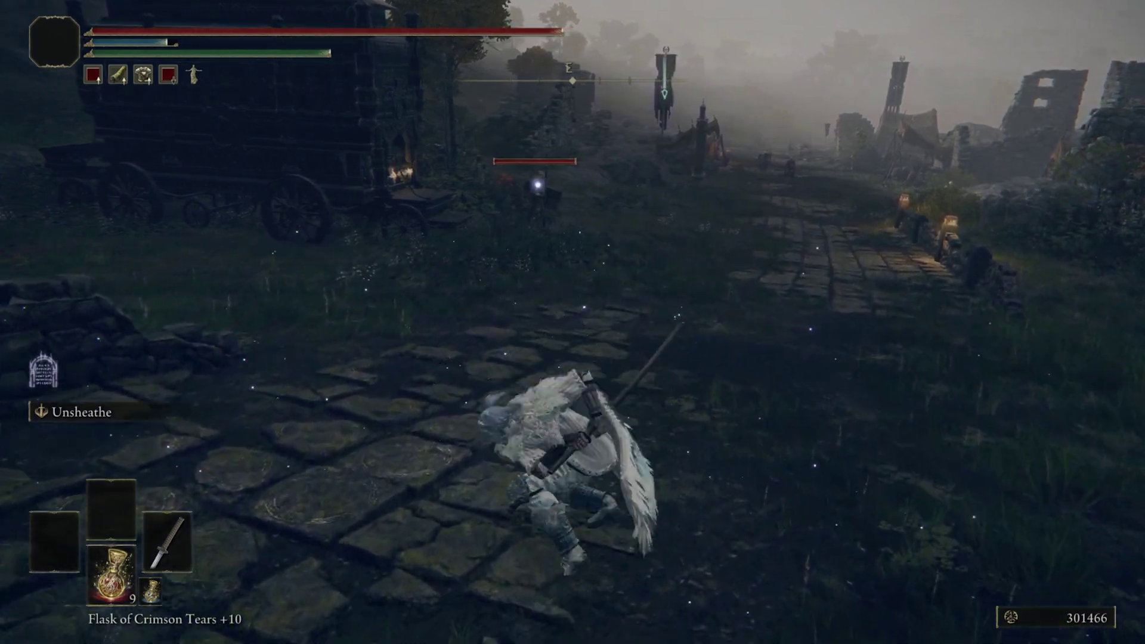
click(572, 322)
shift+right_click(573, 322)
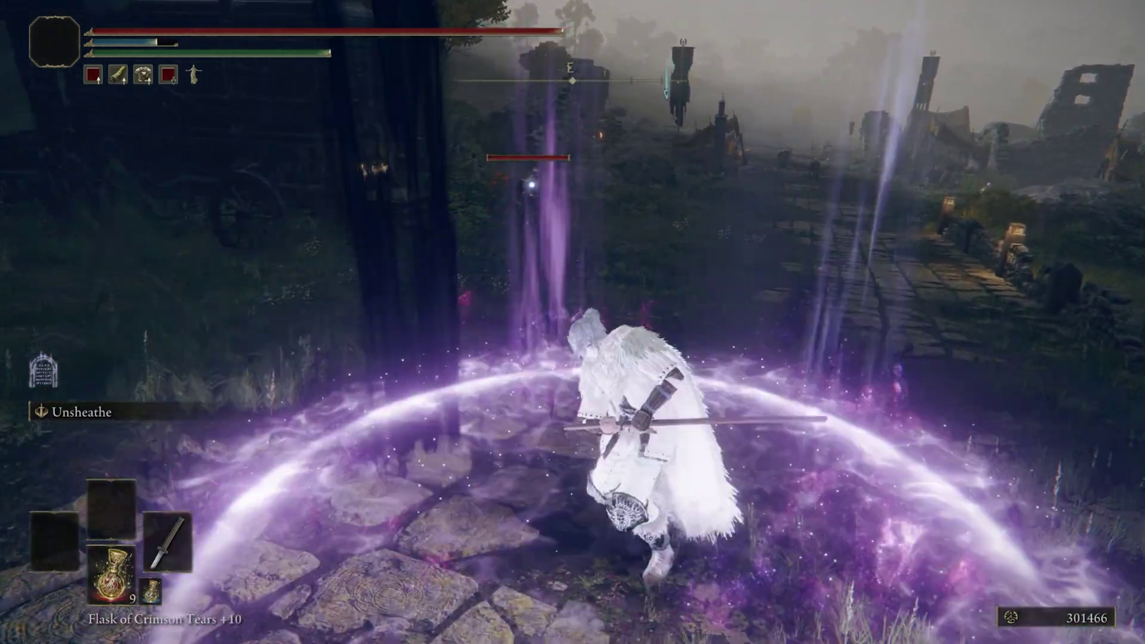
click(573, 322)
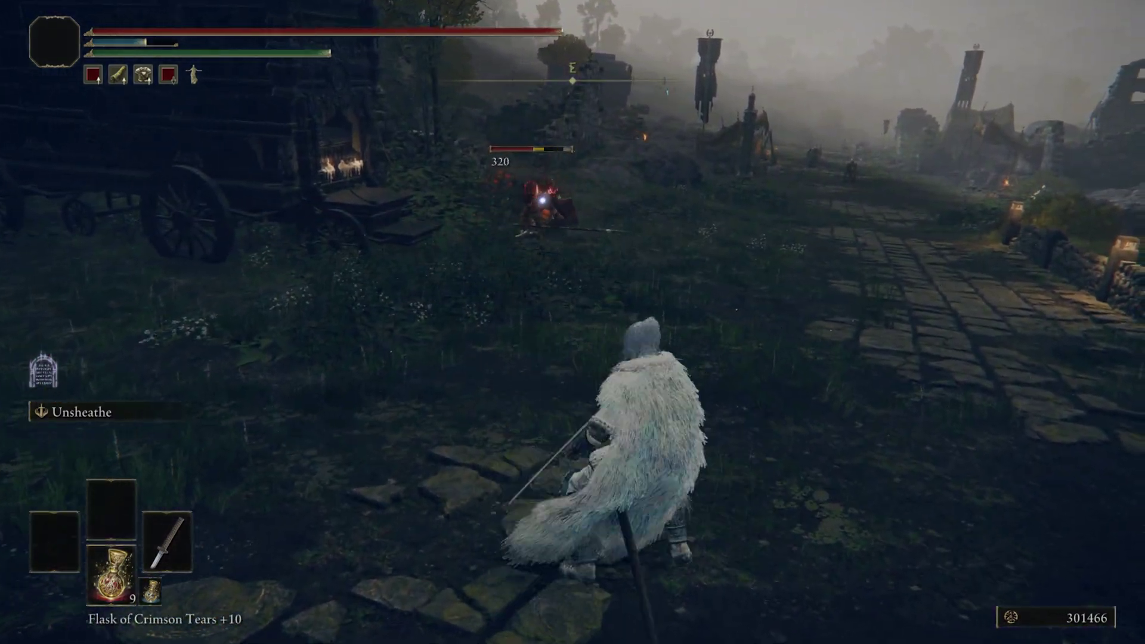
Attack the targeted soldier with Unsheathe until he is dead, dodging between attacks, and back away
key(space)
shift+right_click(572, 322)
click(572, 322)
key(space)
shift+right_click(573, 322)
click(572, 322)
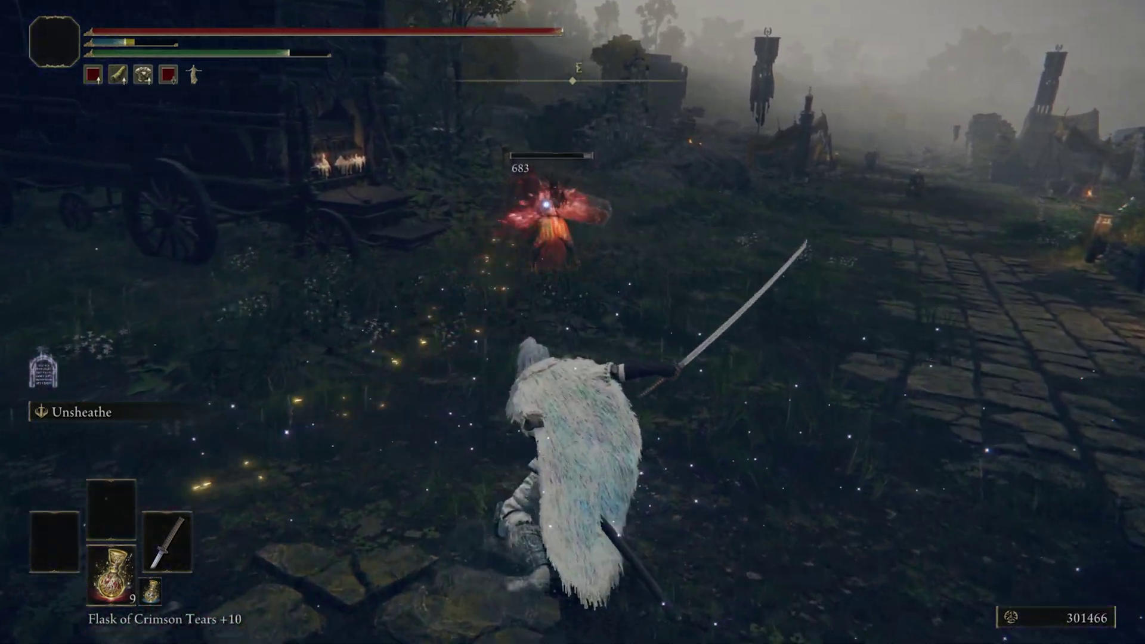
key(s)
key(space)
Switch to DS Anim Studio, move the InvokeBulletBehavior event of a614_040060 to a slightly later start and save the file
key(alt+Tab)
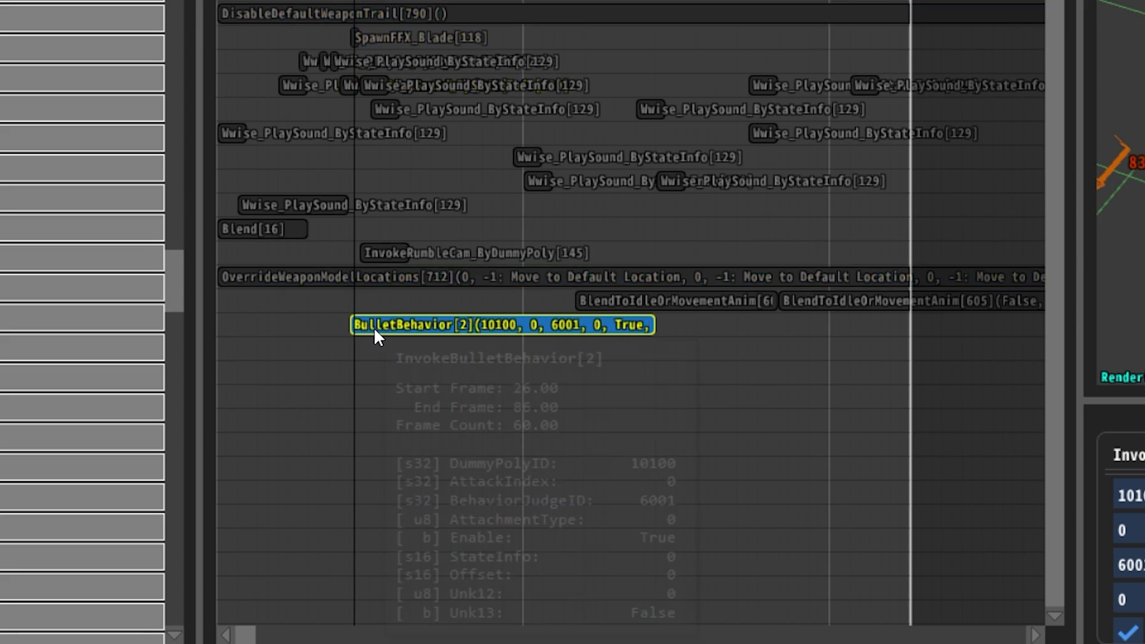
drag(375, 326, 366, 325)
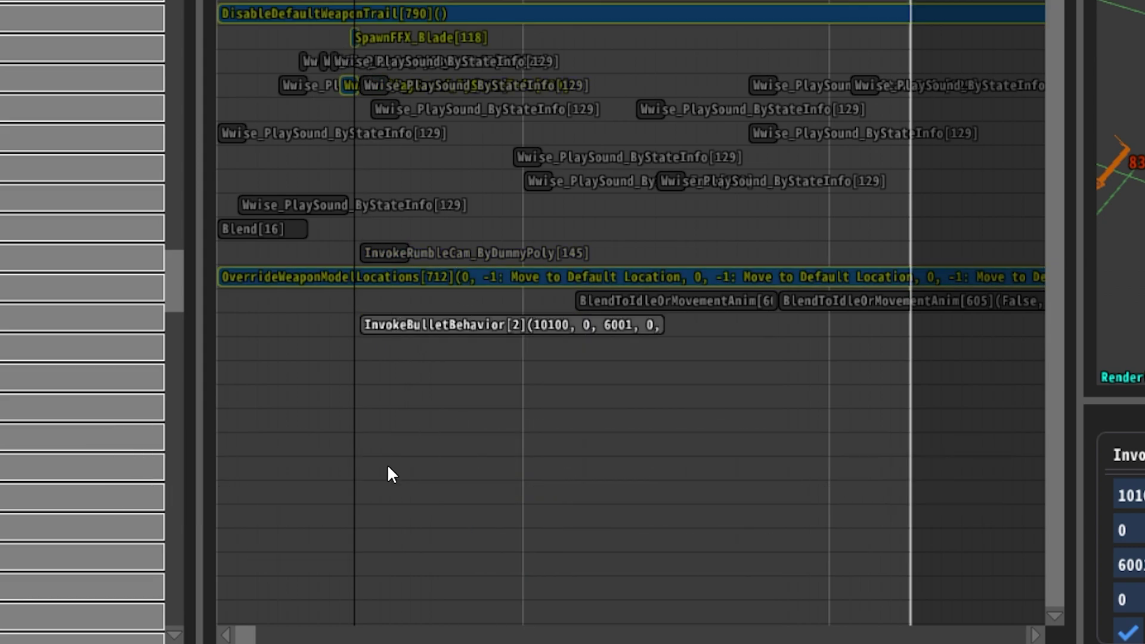
key(ctrl+s)
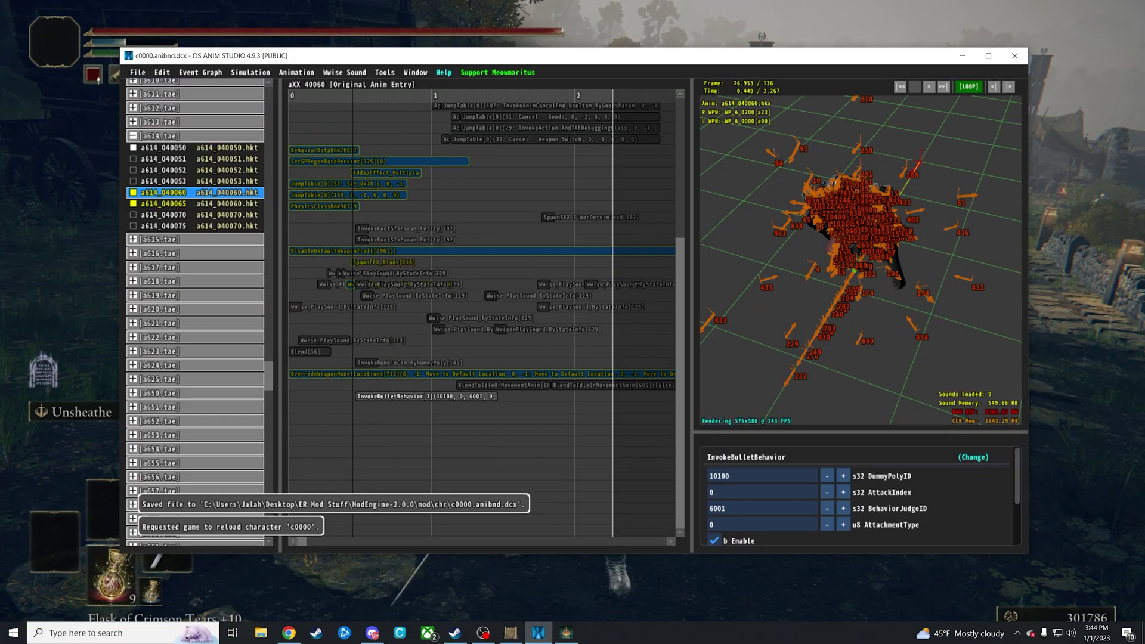
Switch back to the game, run down the road, target the soldier by the campfire and test the Unsheathe attack from a distance
key(alt+Tab)
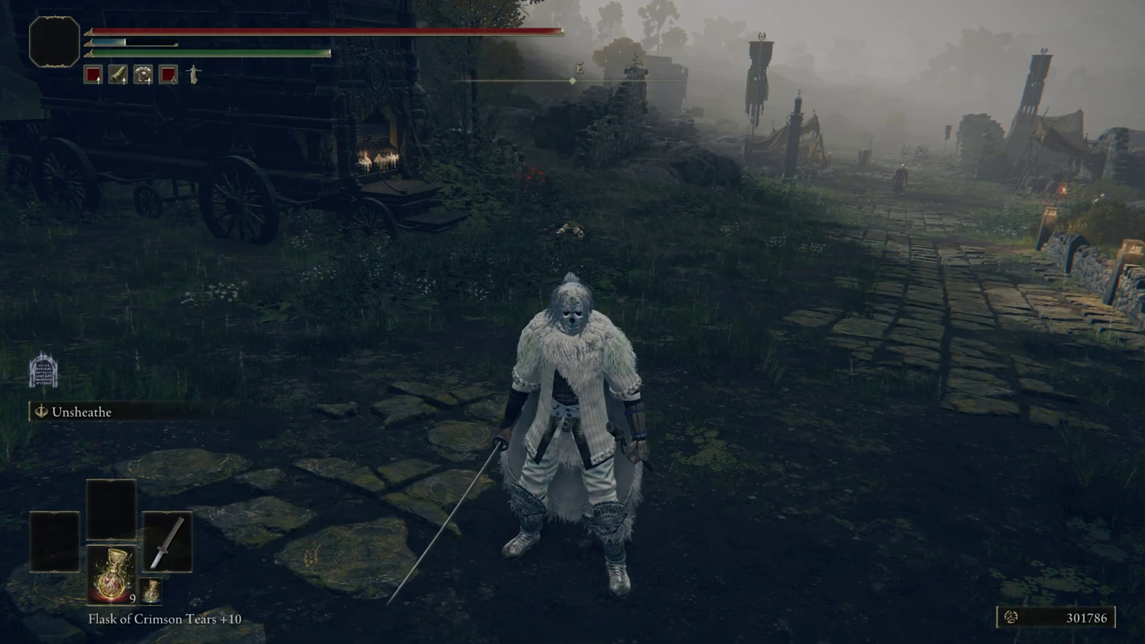
key(w)
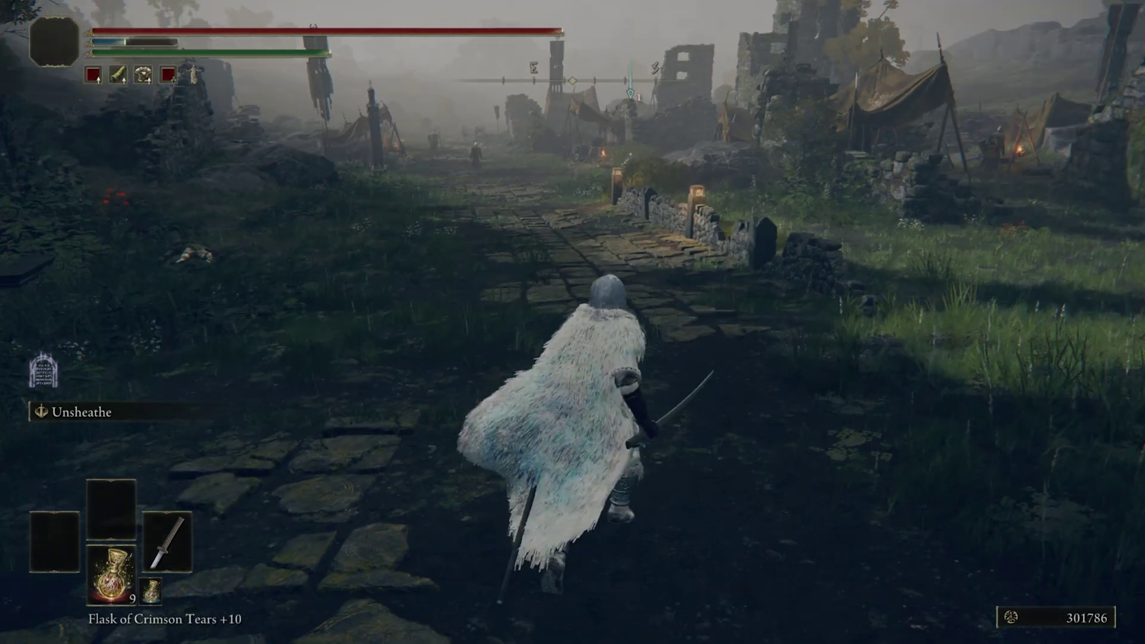
key(w)
key(q)
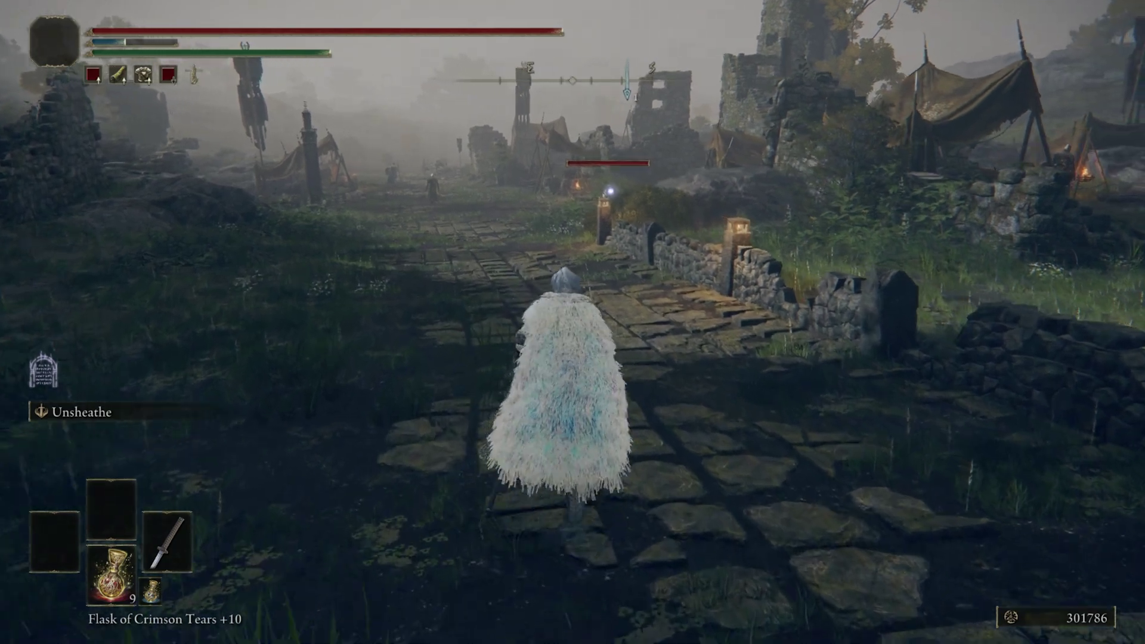
key(a)
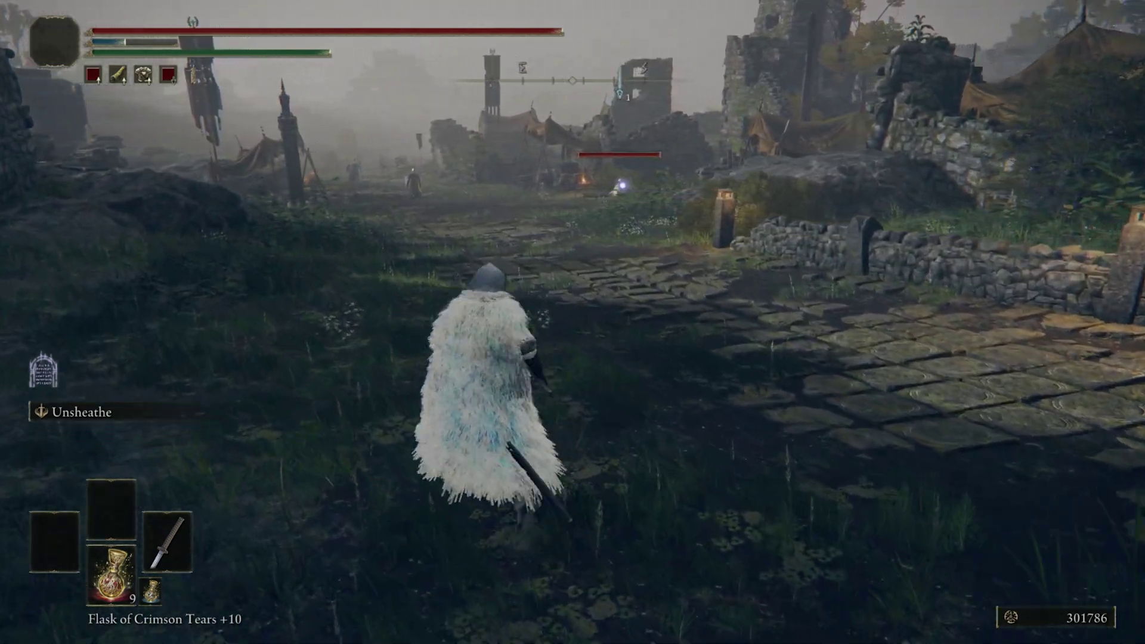
key(w)
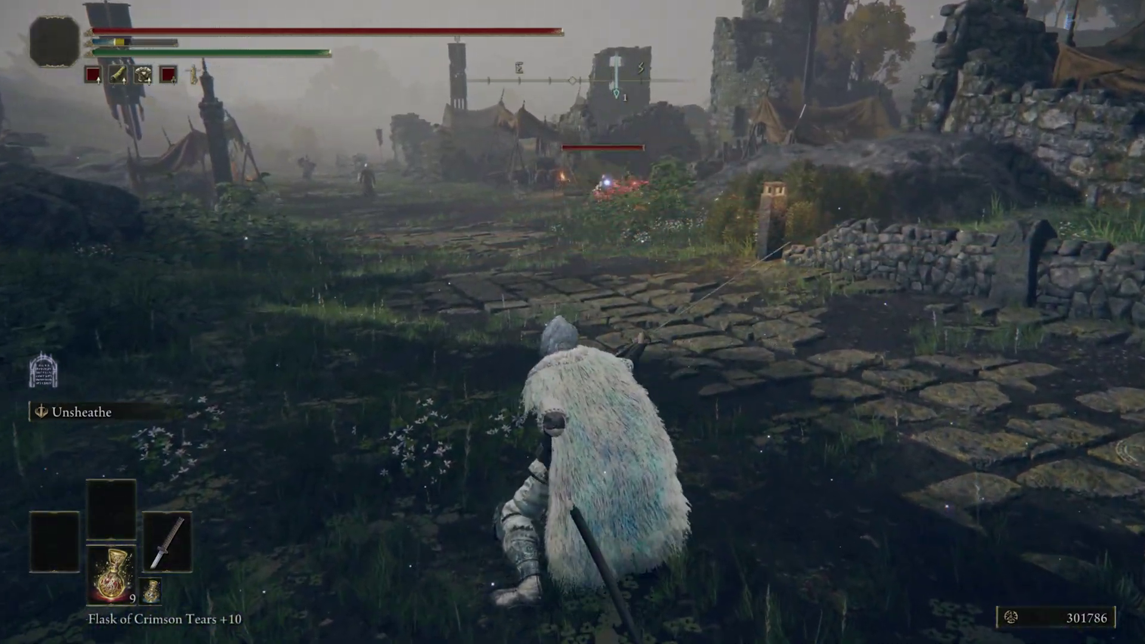
key(a)
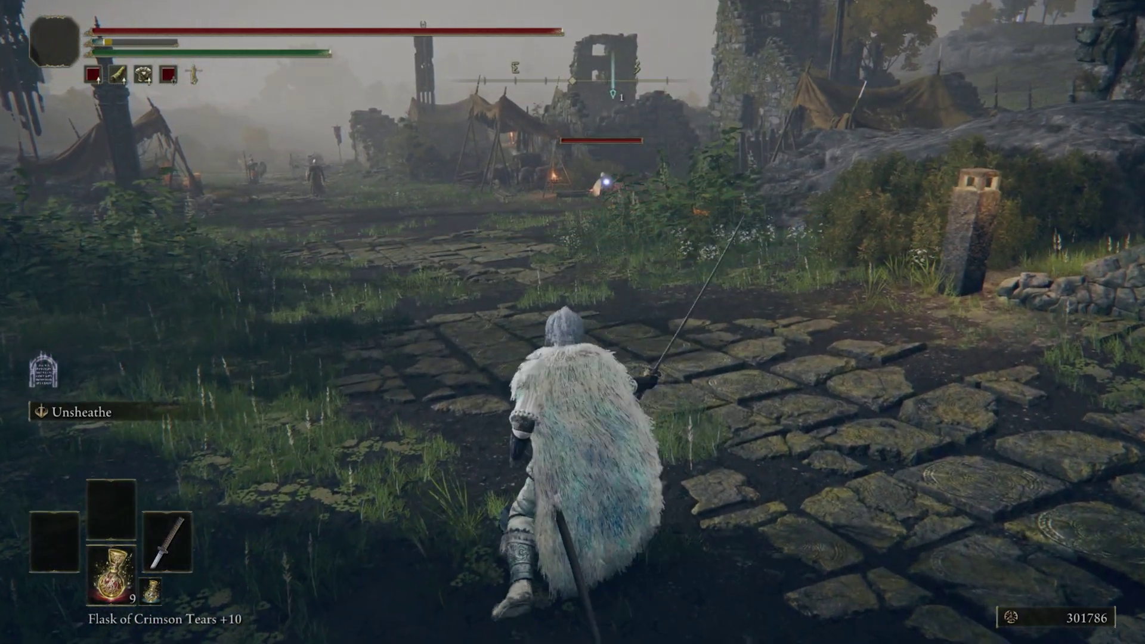
Move closer to the campfire soldier and strike him with the Unsheathe attack's projectile
key(w)
key(w)
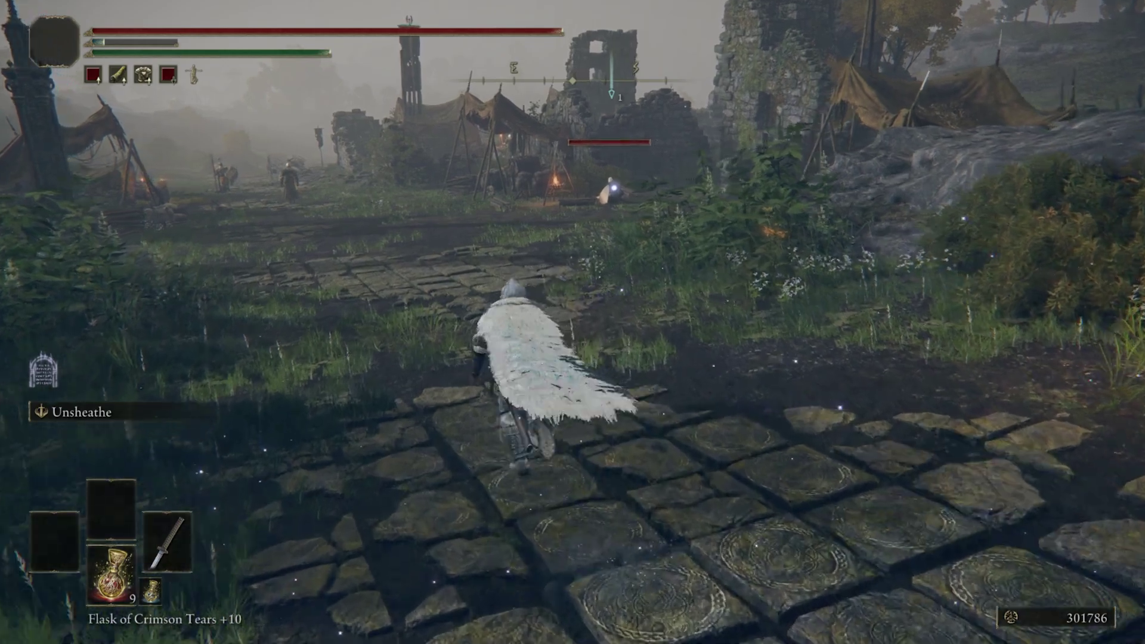
key(w)
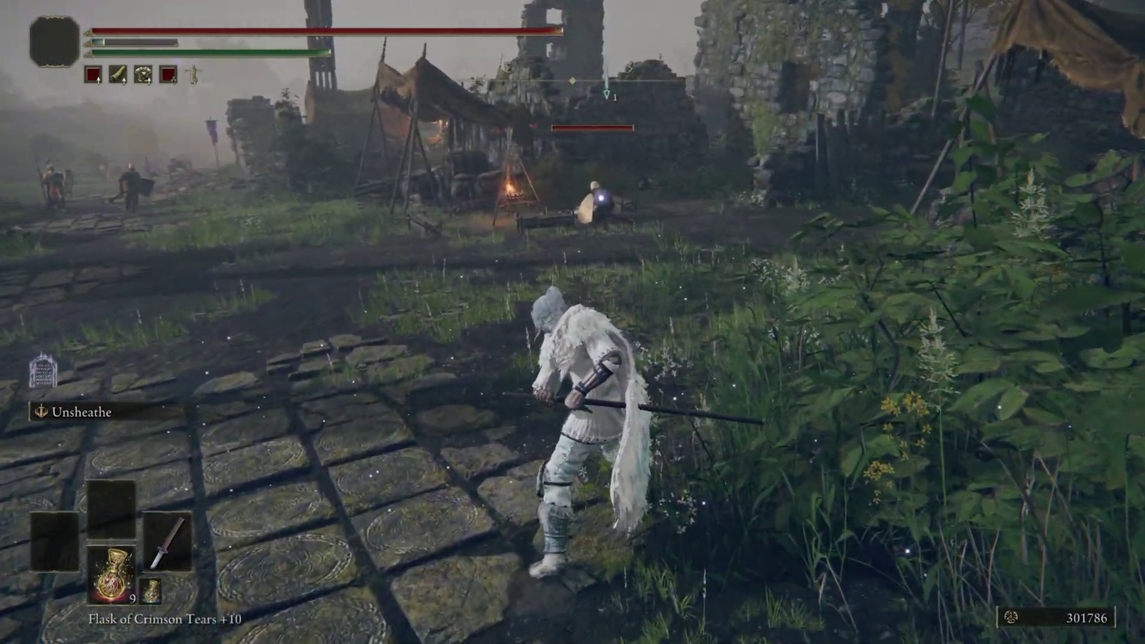
click(573, 322)
key(w)
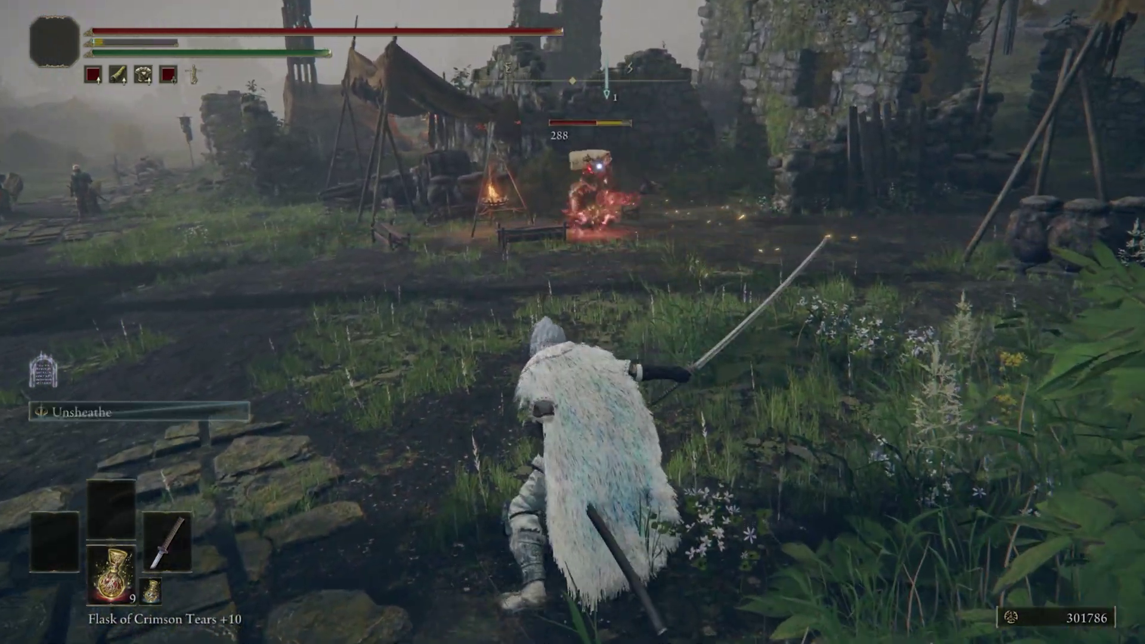
Roll back from the campfire soldier and retreat along the road, releasing the target
key(s)
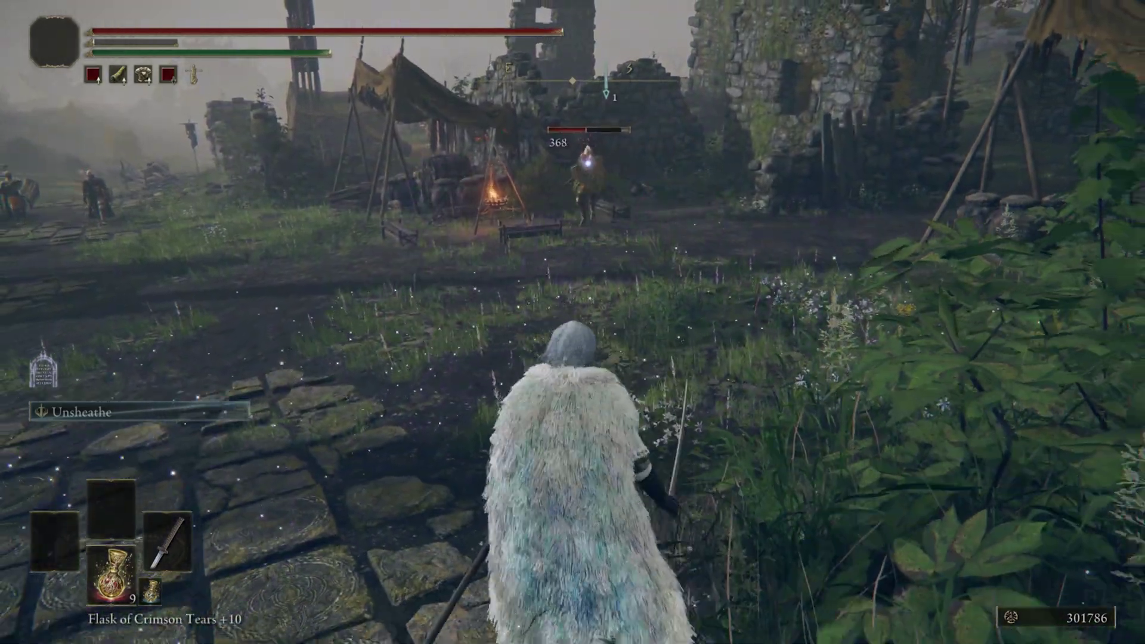
key(space)
key(s)
key(space)
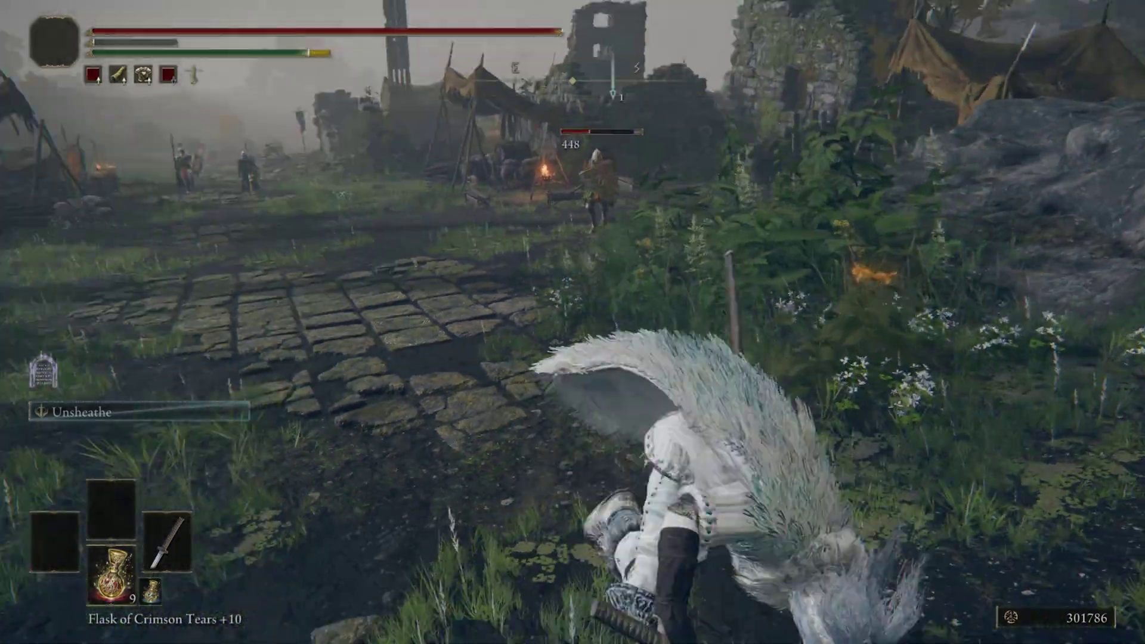
key(Escape)
key(Escape)
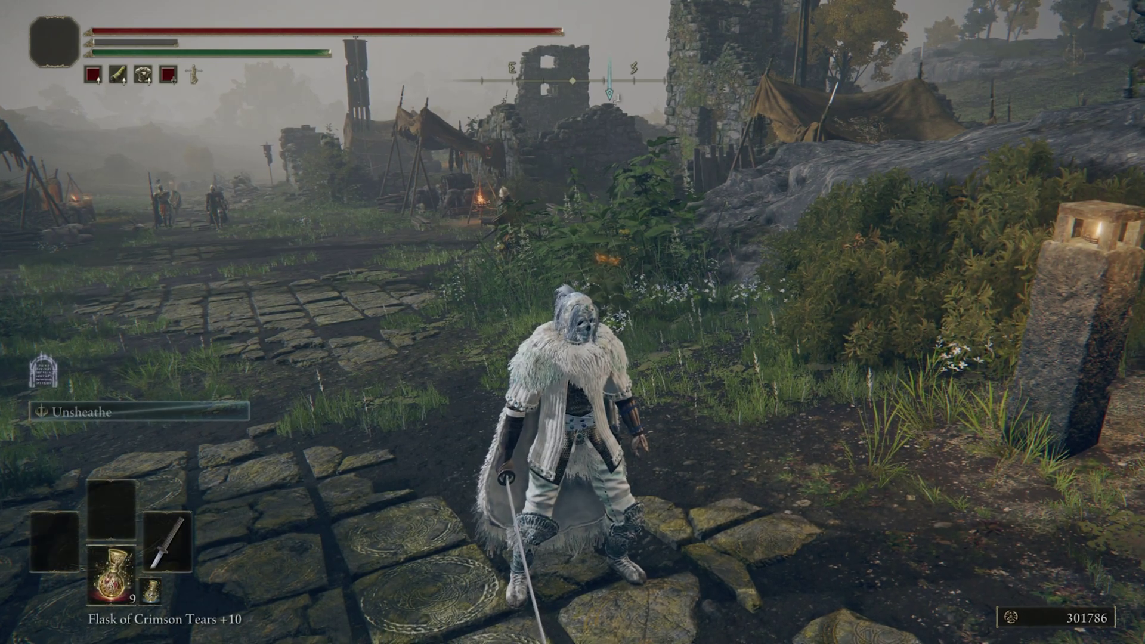
Switch to DS Anim Studio and inspect the parameters of the OverrideWeaponModelLocations event in a614_040060
key(alt+Tab)
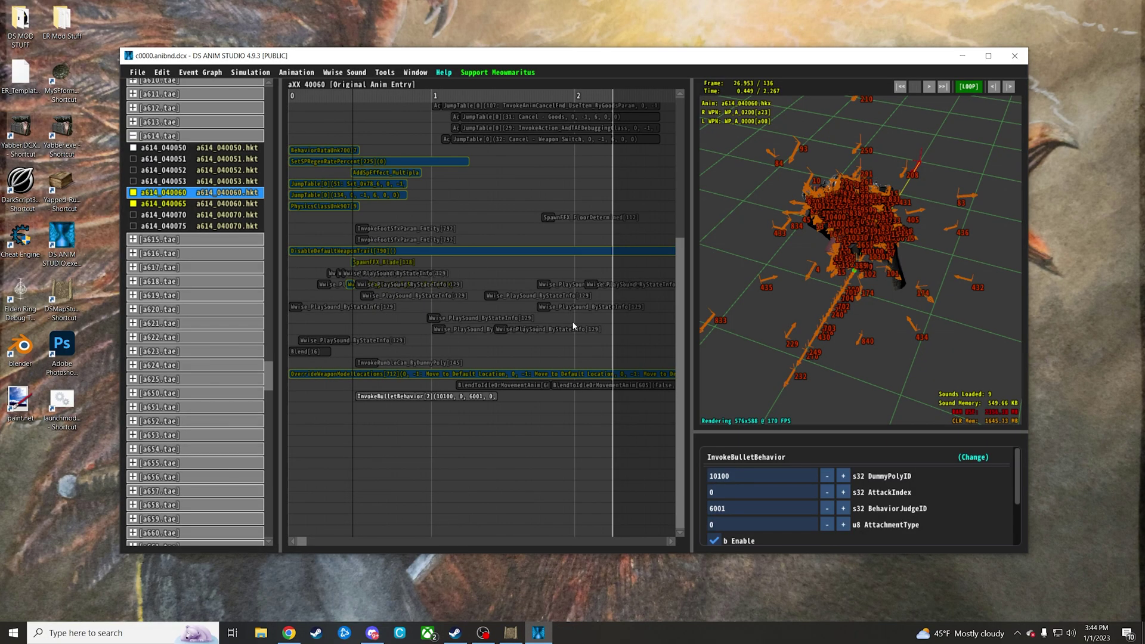
click(524, 357)
mouse_move(496, 377)
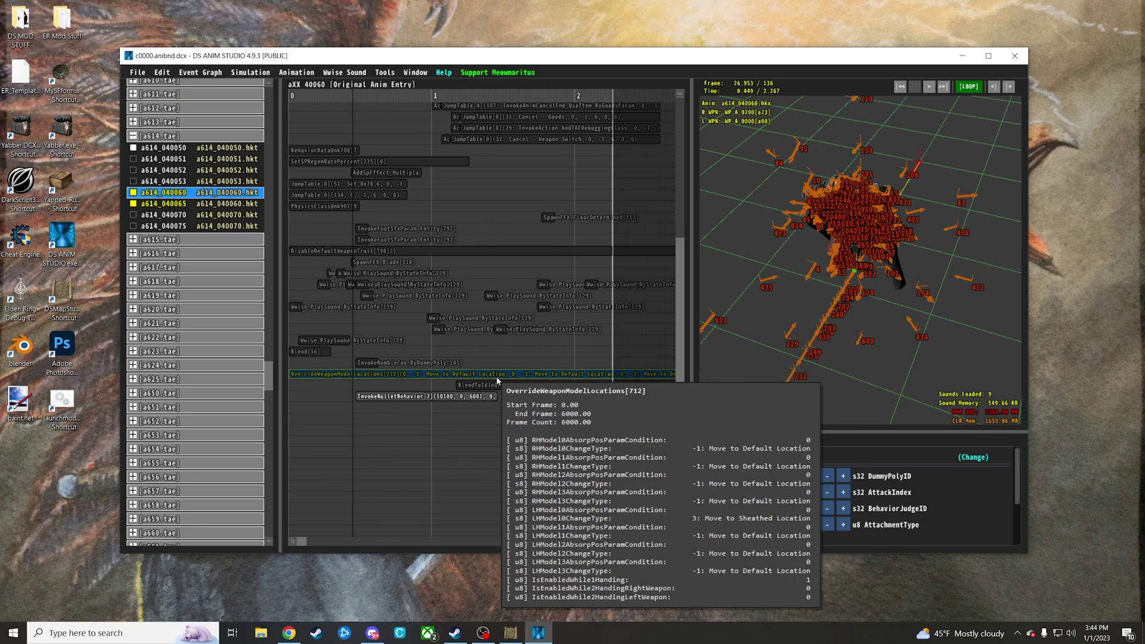